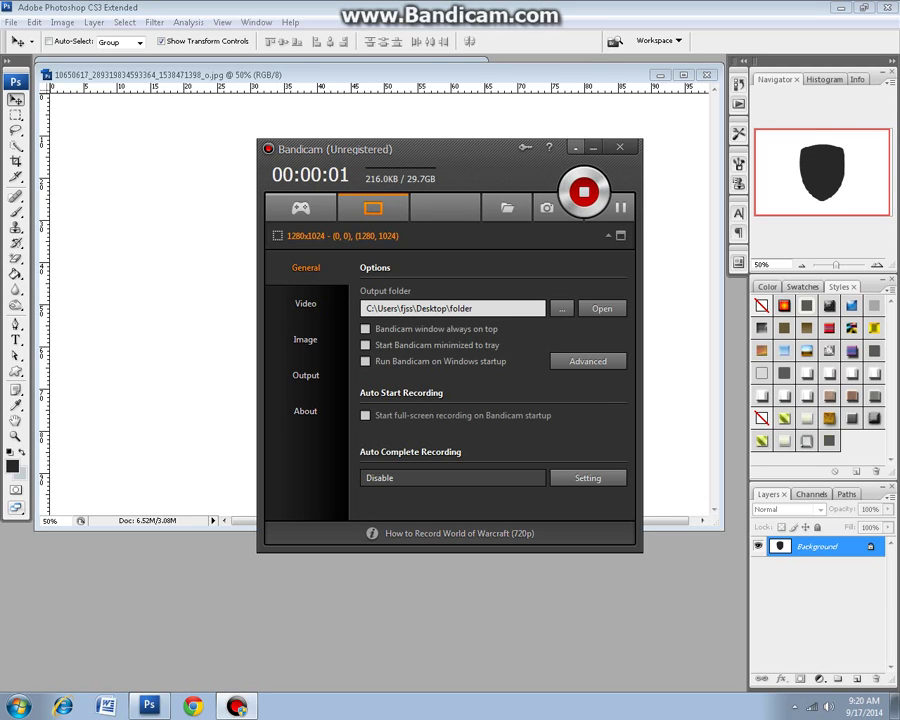
# Draw a custom shield shape over the black shield and stretch it wider on both sides
pyautogui.hotkey('alt', 'Tab')
pyautogui.press('u')
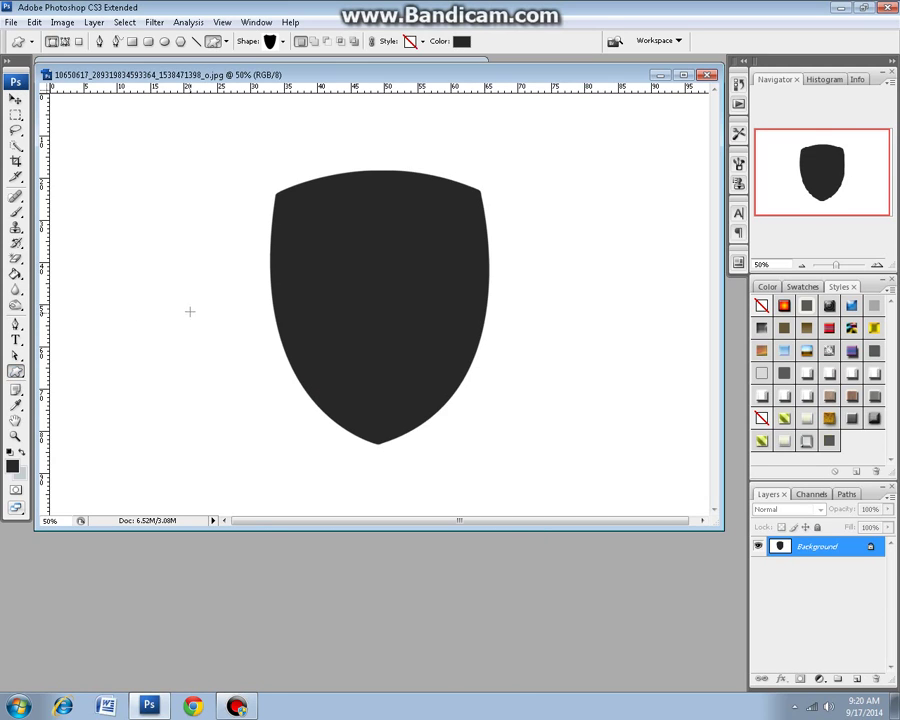
pyautogui.moveTo(283, 263)
pyautogui.mouseDown()
pyautogui.moveTo(352, 313)
pyautogui.moveTo(438, 432)
pyautogui.moveTo(452, 434)
pyautogui.moveTo(433, 421)
pyautogui.mouseUp()
pyautogui.press('v')
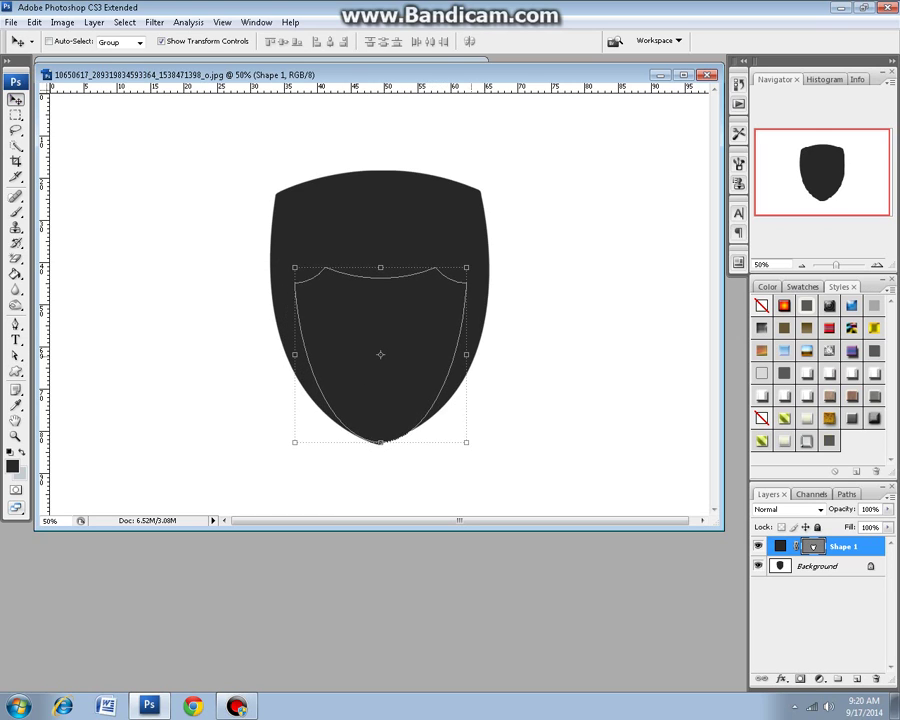
pyautogui.moveTo(466, 355); pyautogui.dragTo(489, 354)
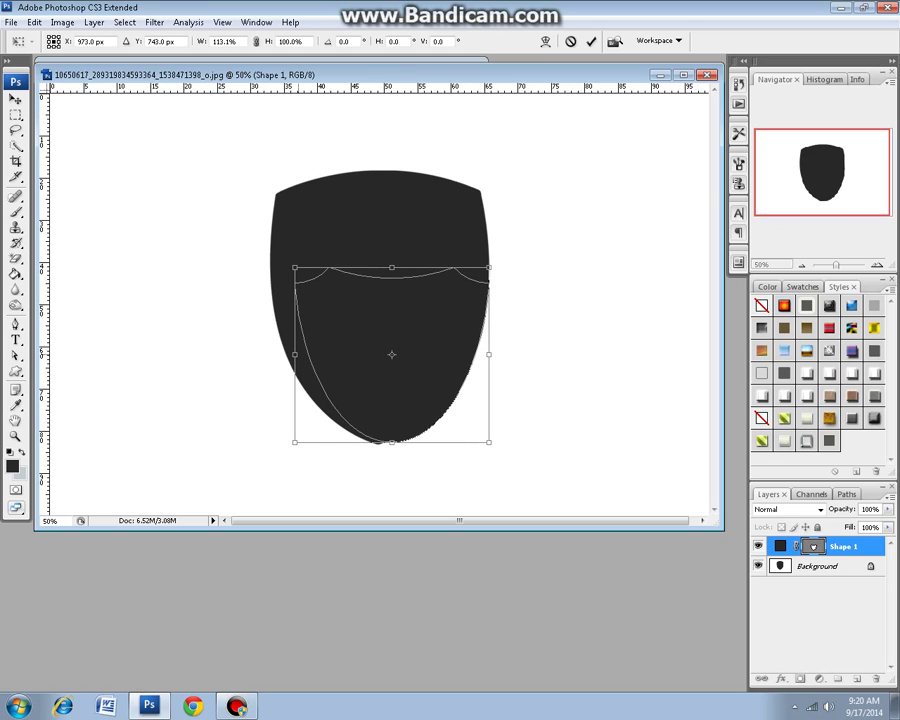
pyautogui.moveTo(295, 354); pyautogui.dragTo(273, 354)
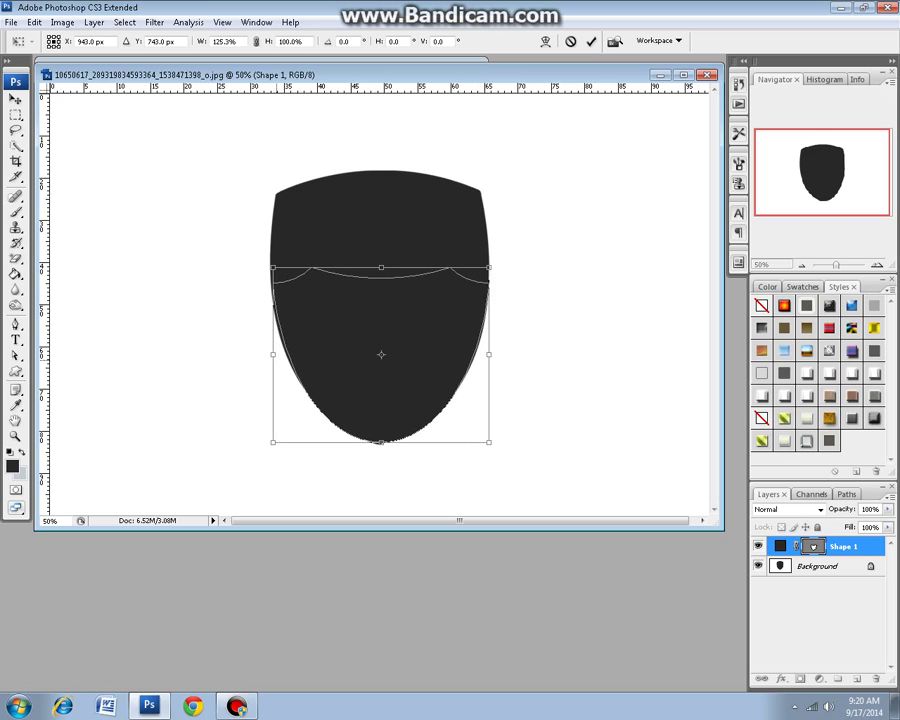
pyautogui.moveTo(273, 354); pyautogui.dragTo(271, 354)
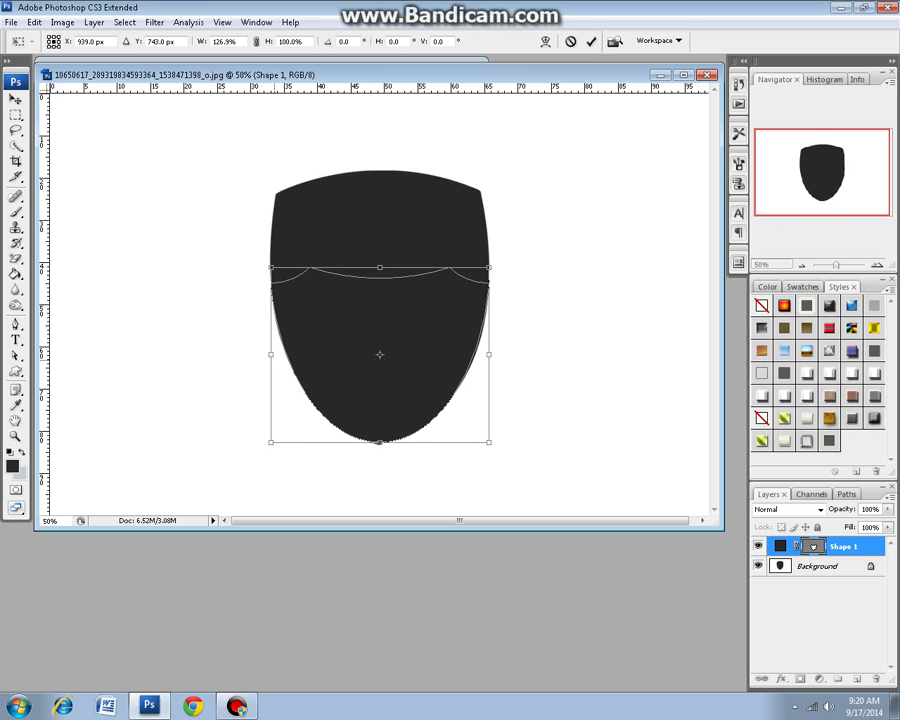
pyautogui.press('Return')
pyautogui.press('a')
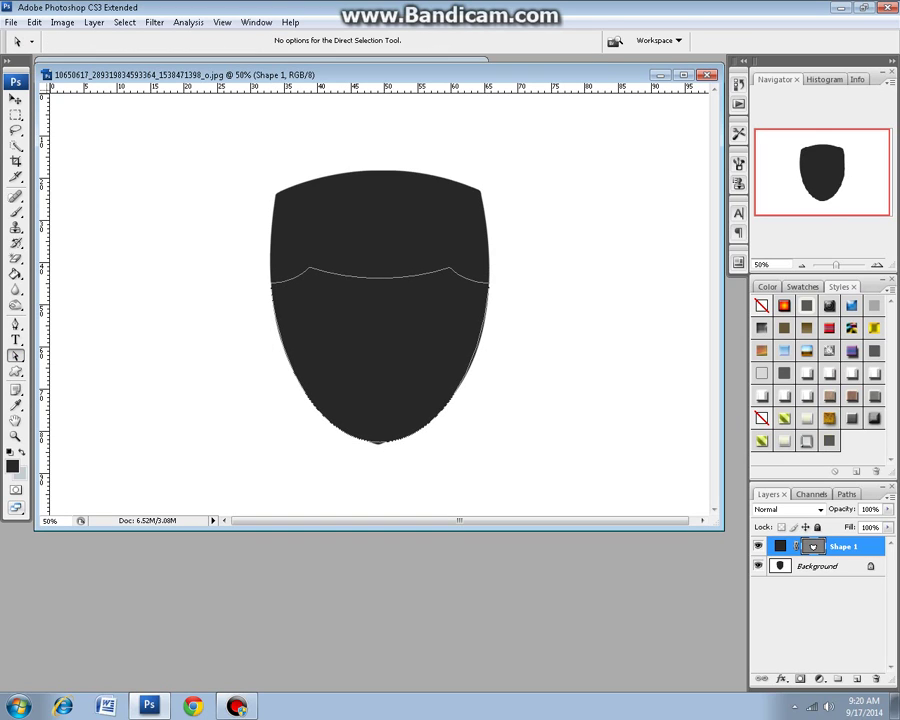
# Fine-tune the Shape 1 shield's width, pulling its right side in slightly
pyautogui.hotkey('alt', '[')
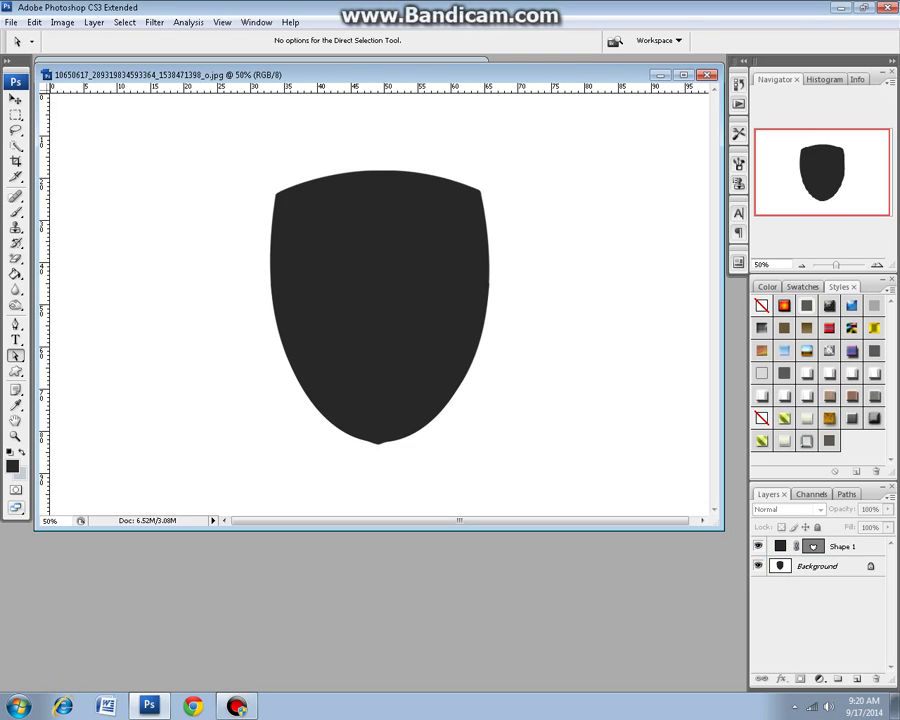
pyautogui.hotkey('alt', ']')
pyautogui.press('v')
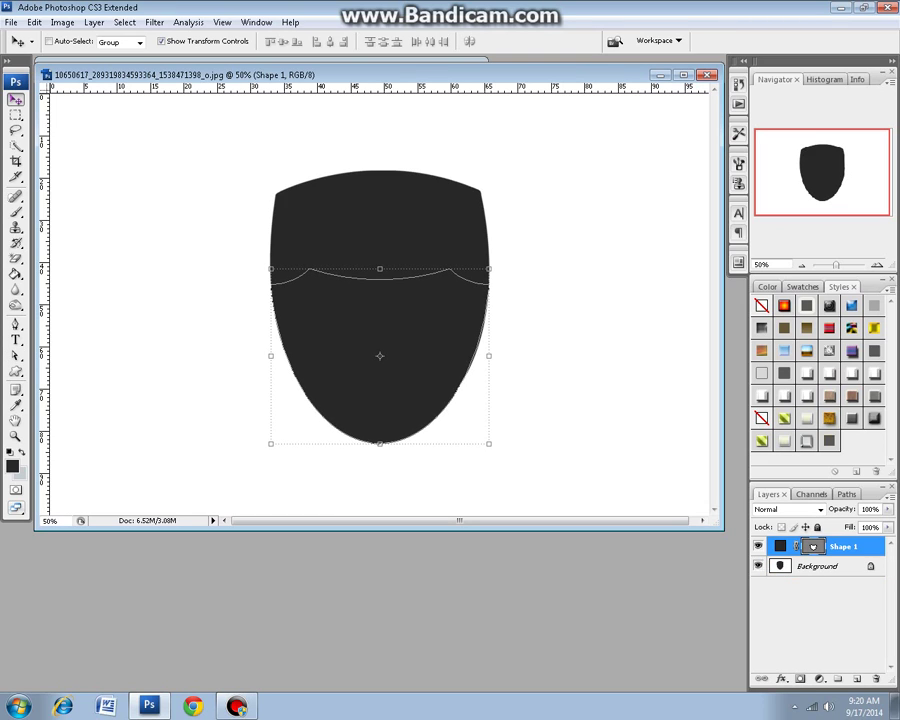
pyautogui.press('Escape')
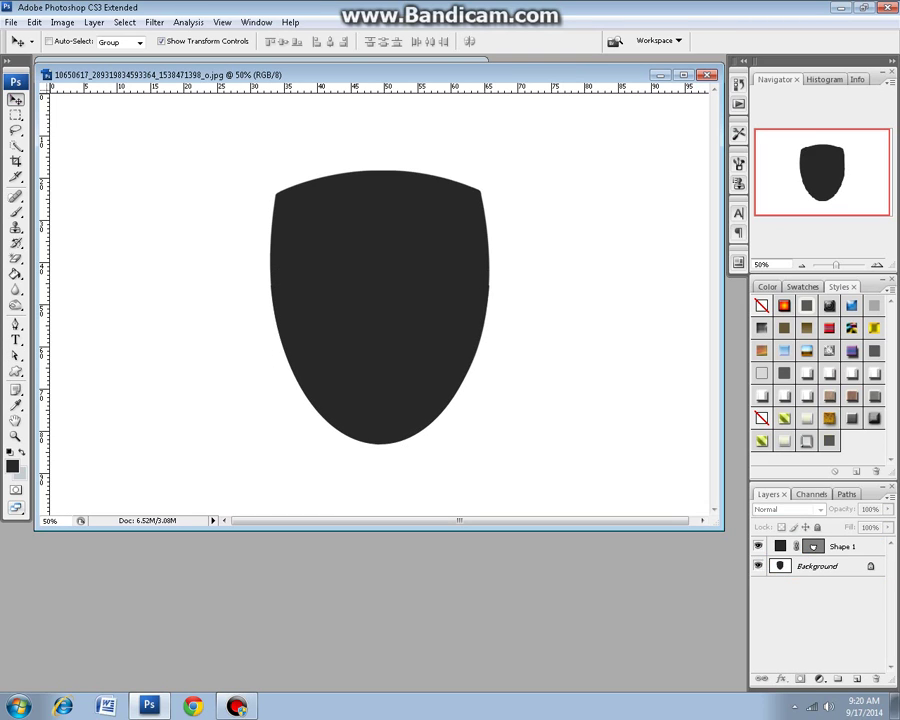
pyautogui.hotkey('ctrl', 't')
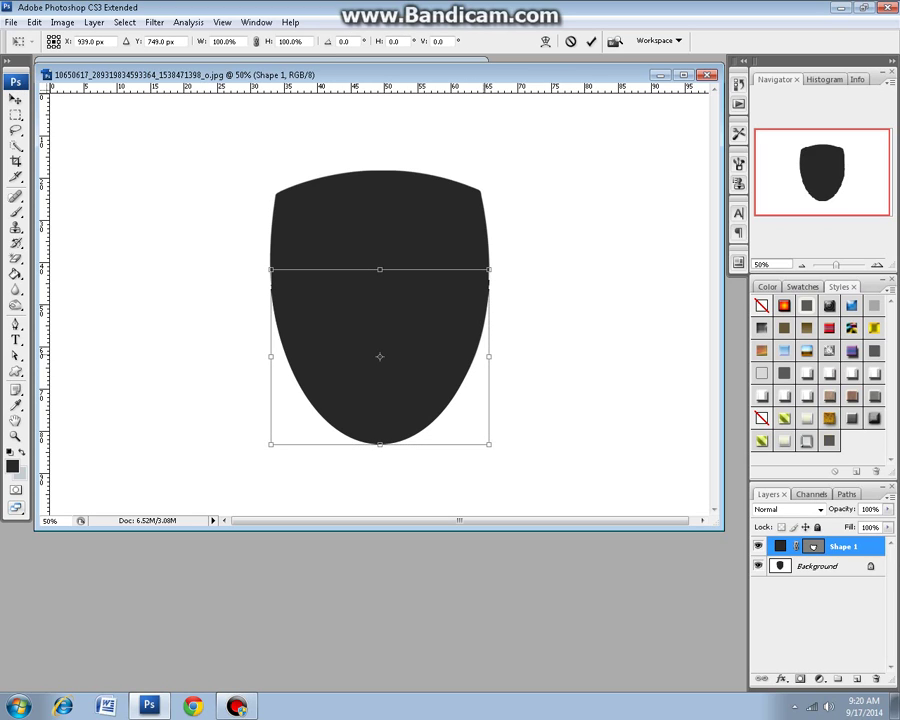
pyautogui.moveTo(489, 356); pyautogui.dragTo(486, 356)
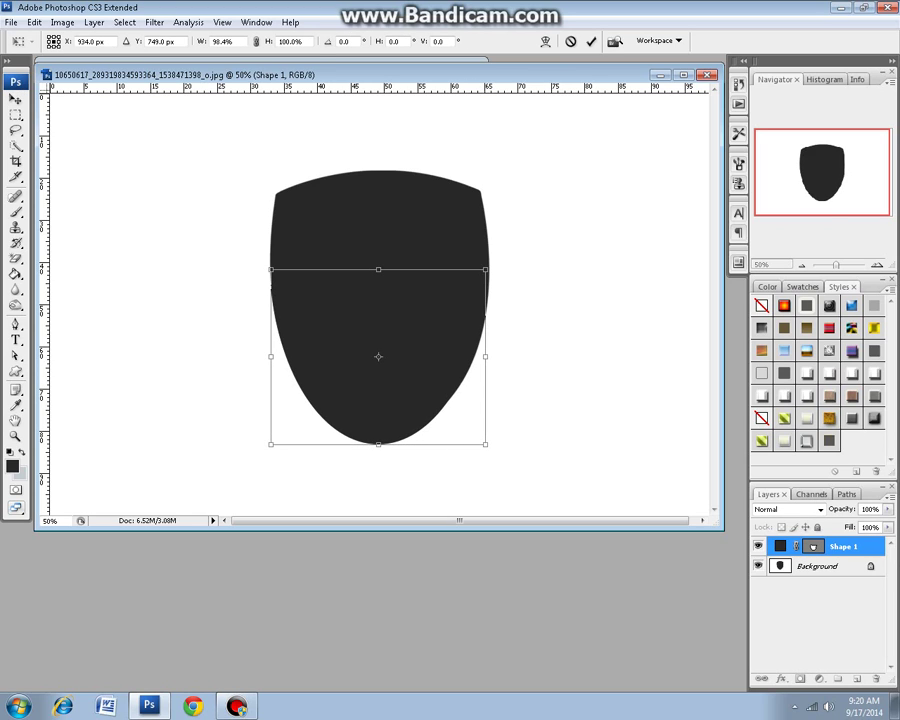
pyautogui.press('Return')
pyautogui.press('a')
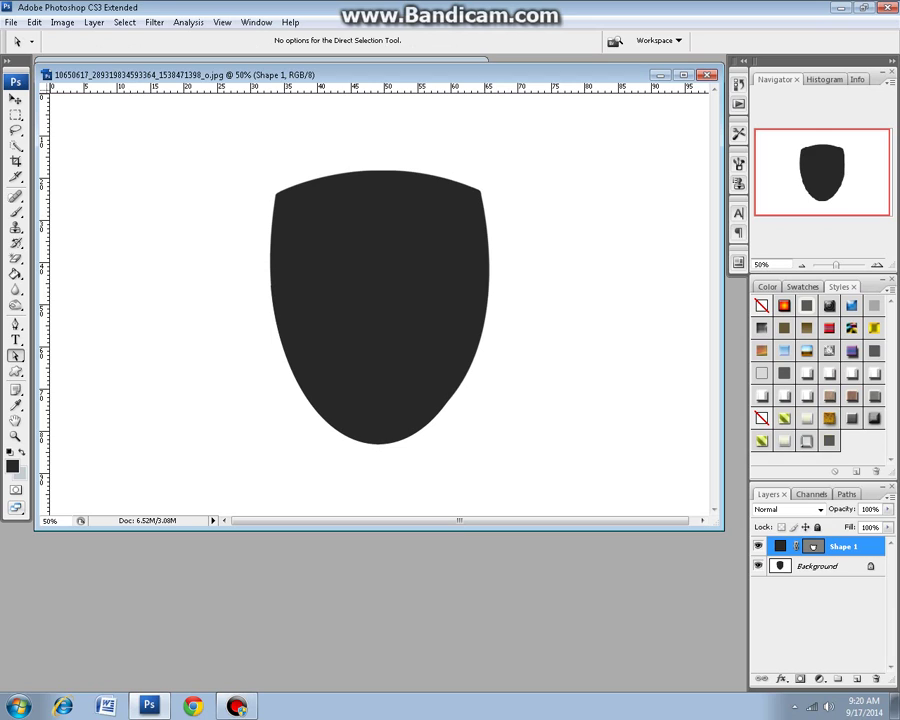
# Merge Shape 1 into the Background layer and magic-erase the white background to transparency
pyautogui.keyDown('shift'); pyautogui.click(815, 566); pyautogui.keyUp('shift')
pyautogui.rightClick(815, 566)
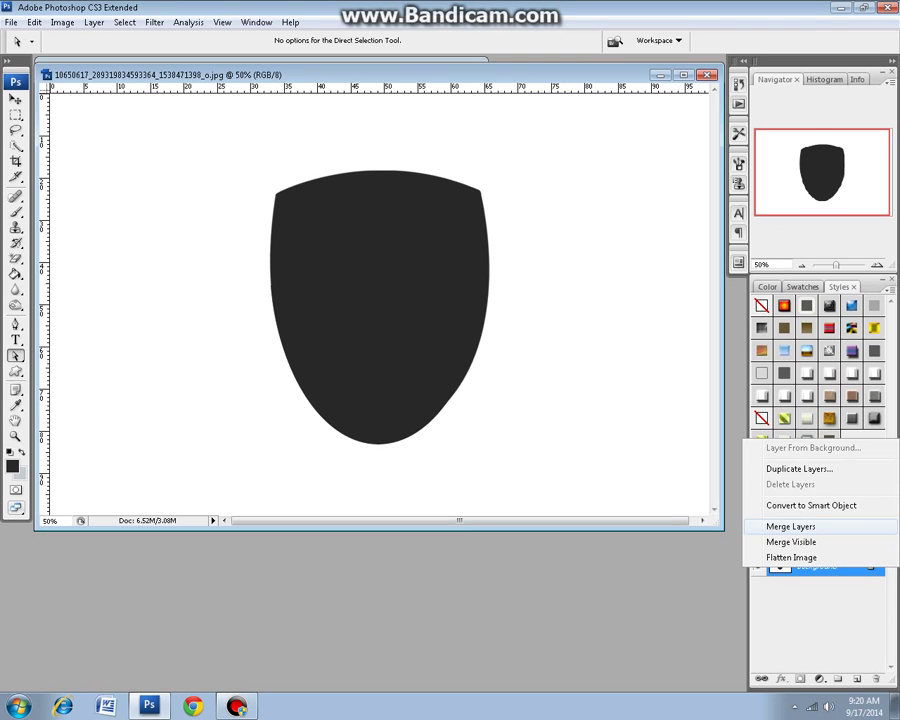
pyautogui.click(790, 526)
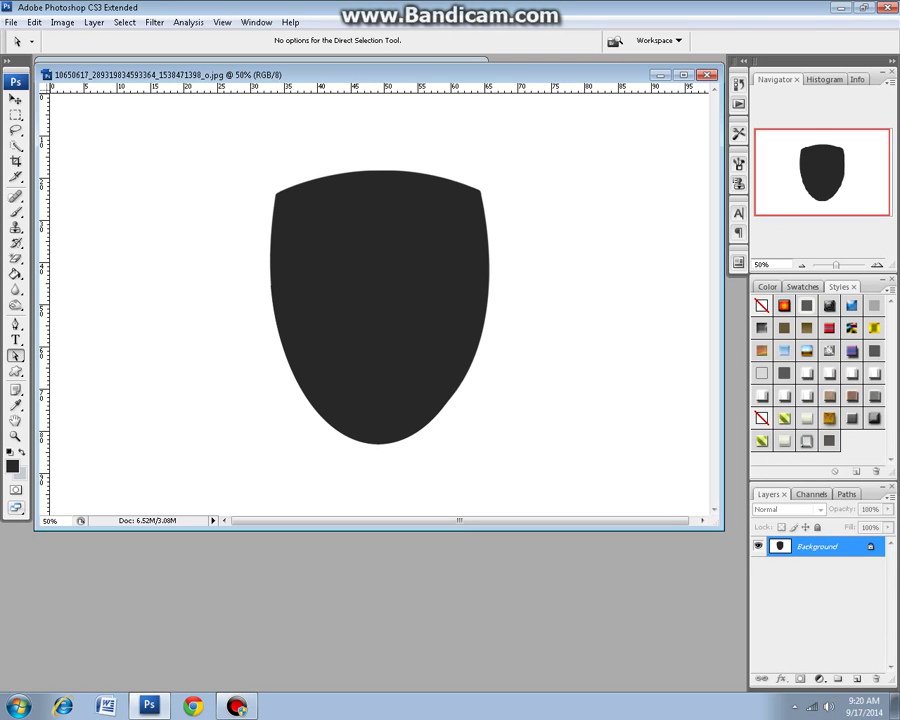
pyautogui.click(16, 258)
pyautogui.click(549, 385)
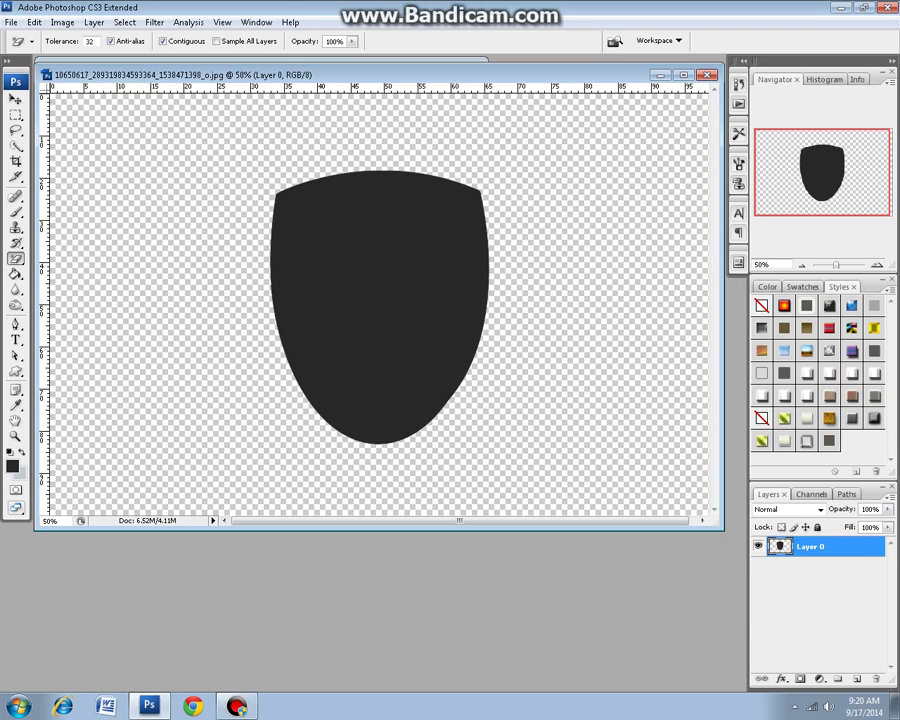
# Draw a light pink rectangle below the gator's head, stretched to the left edge
pyautogui.press('v')
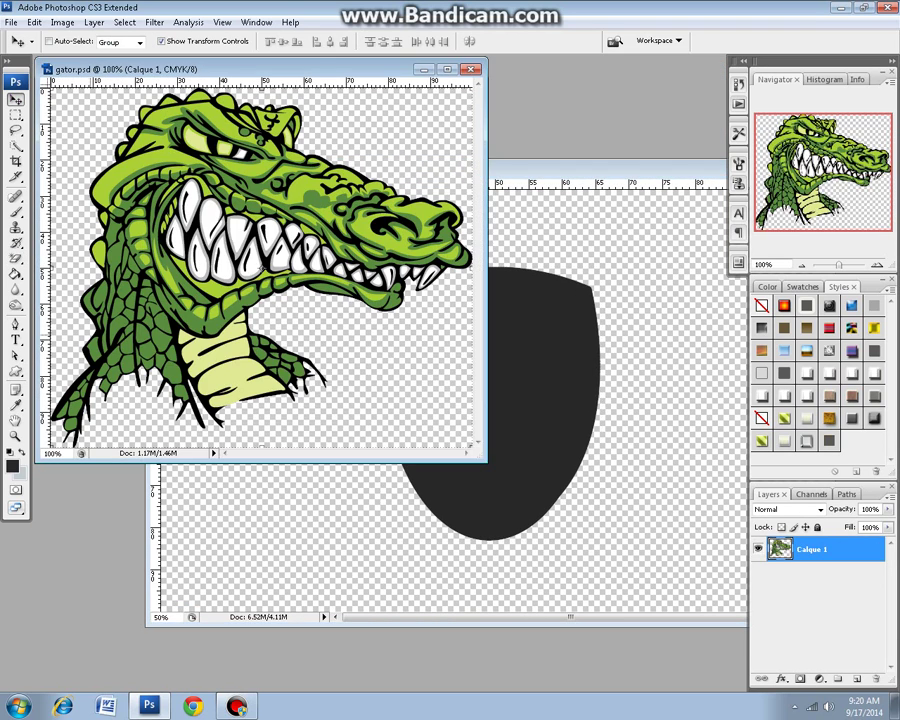
pyautogui.press('u')
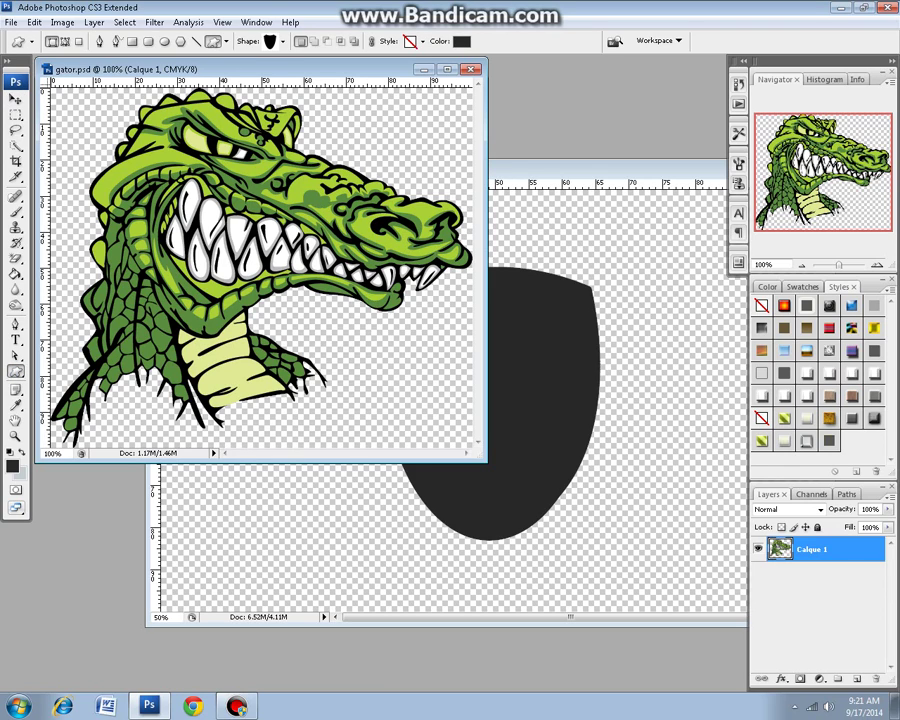
pyautogui.hotkey('shift', 'u')
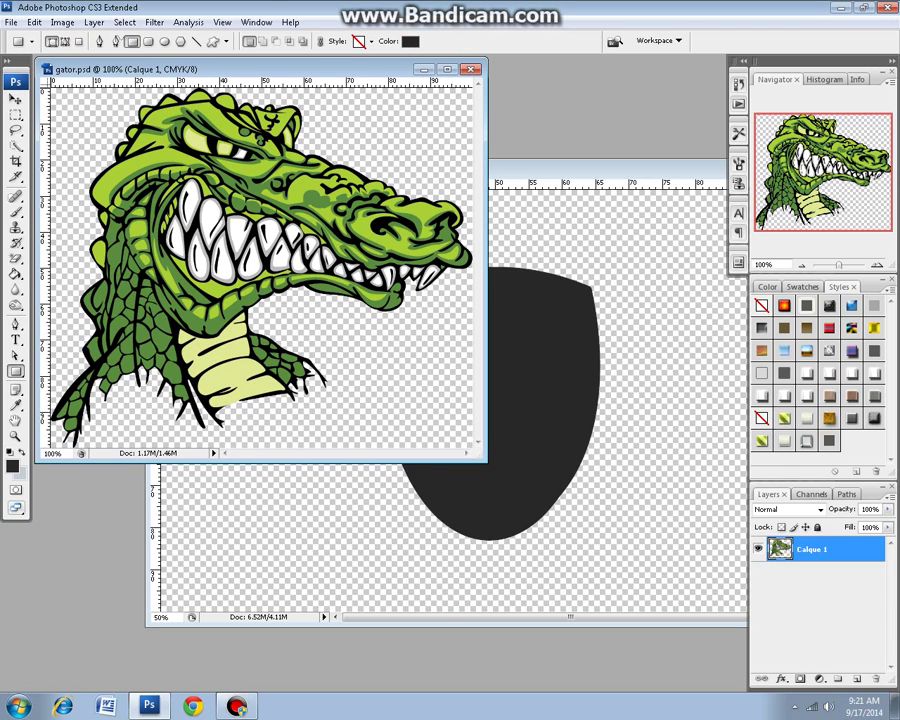
pyautogui.click(12, 464)
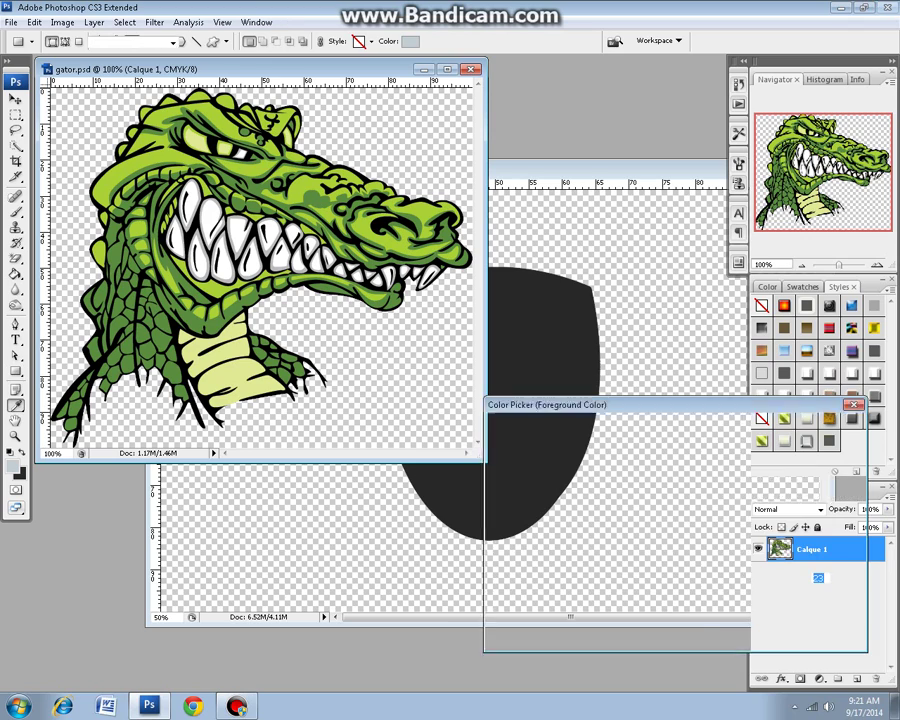
pyautogui.click(495, 437)
pyautogui.press('Return')
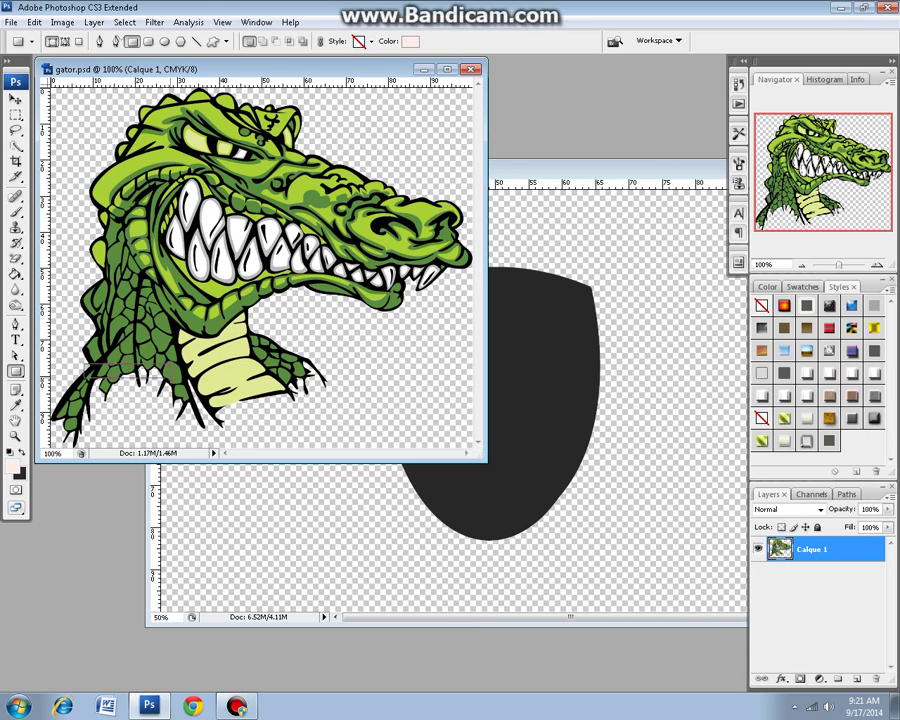
pyautogui.moveTo(84, 363); pyautogui.dragTo(390, 443)
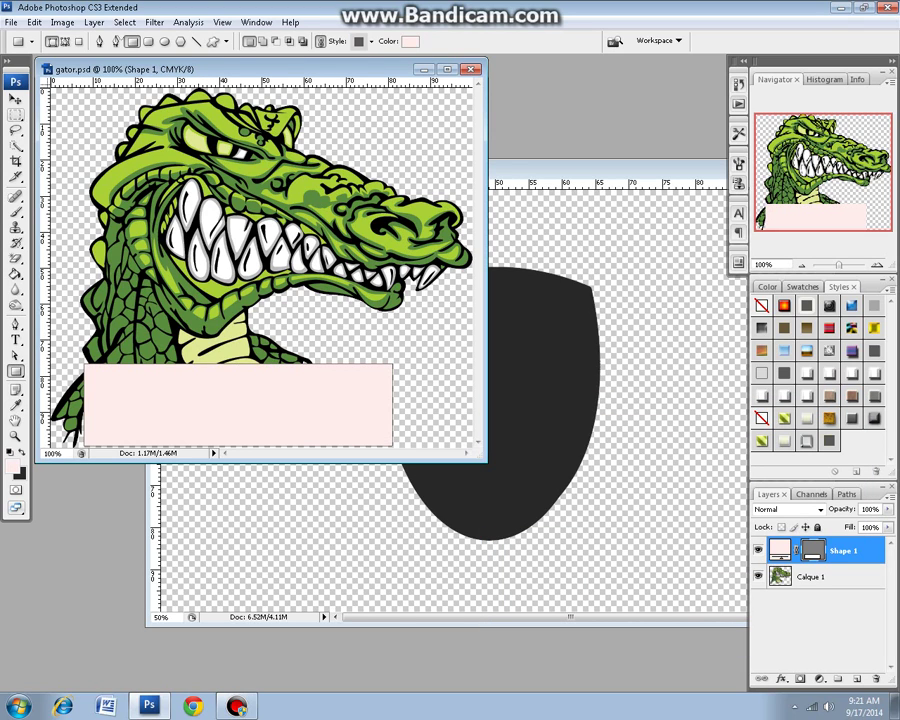
pyautogui.press('v')
pyautogui.moveTo(84, 404); pyautogui.dragTo(50, 404)
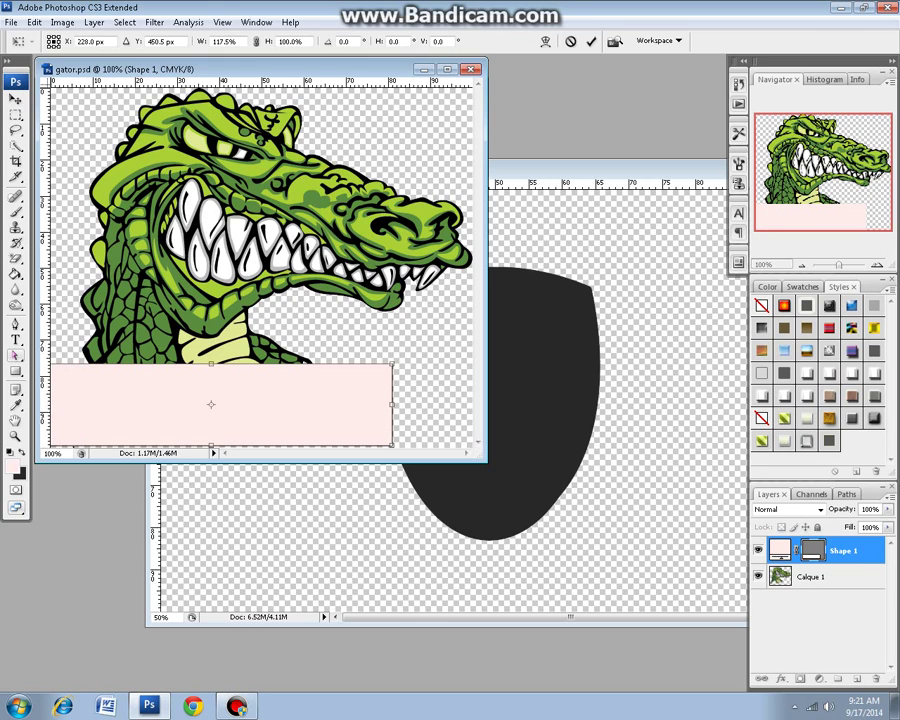
pyautogui.click(16, 355)
# Merge the gator and pink rectangle layers, then magic-erase the pink rectangle
pyautogui.click(810, 577)
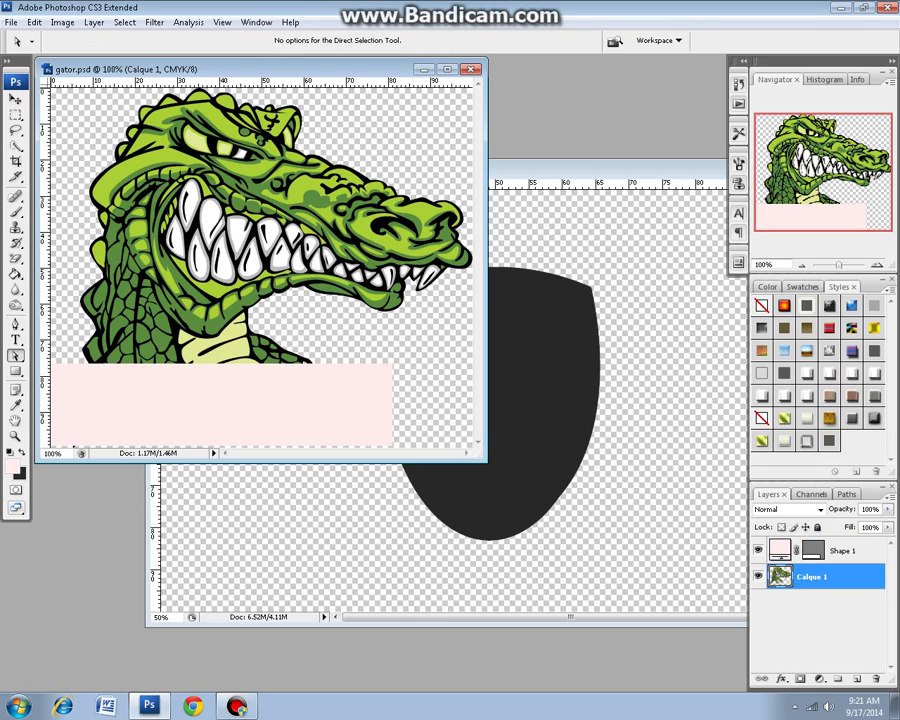
pyautogui.keyDown('shift'); pyautogui.click(840, 550); pyautogui.keyUp('shift')
pyautogui.rightClick(830, 555)
pyautogui.click(790, 514)
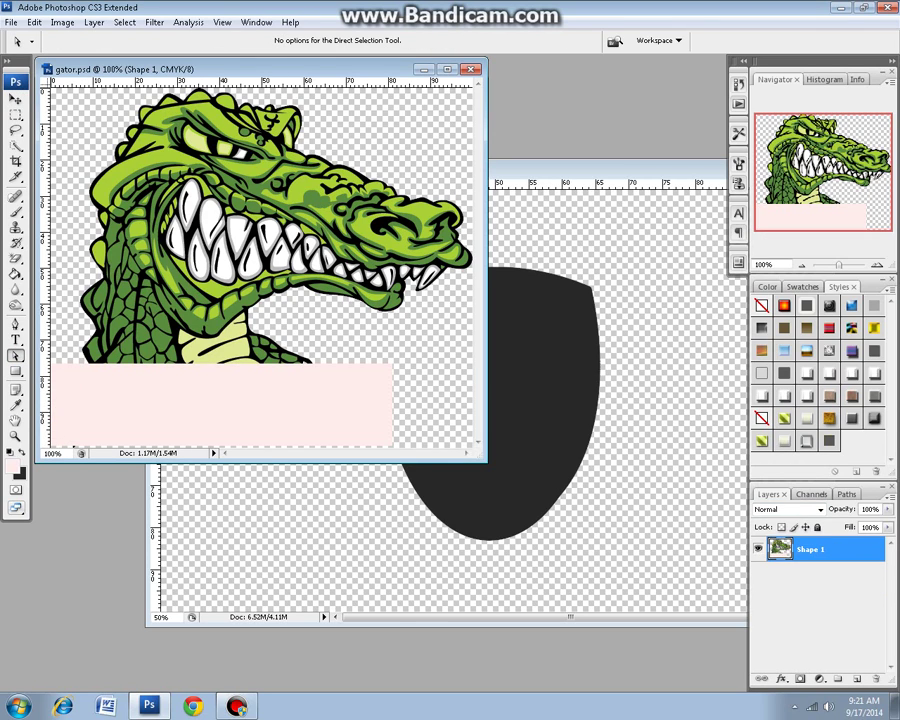
pyautogui.click(16, 258)
pyautogui.click(100, 410)
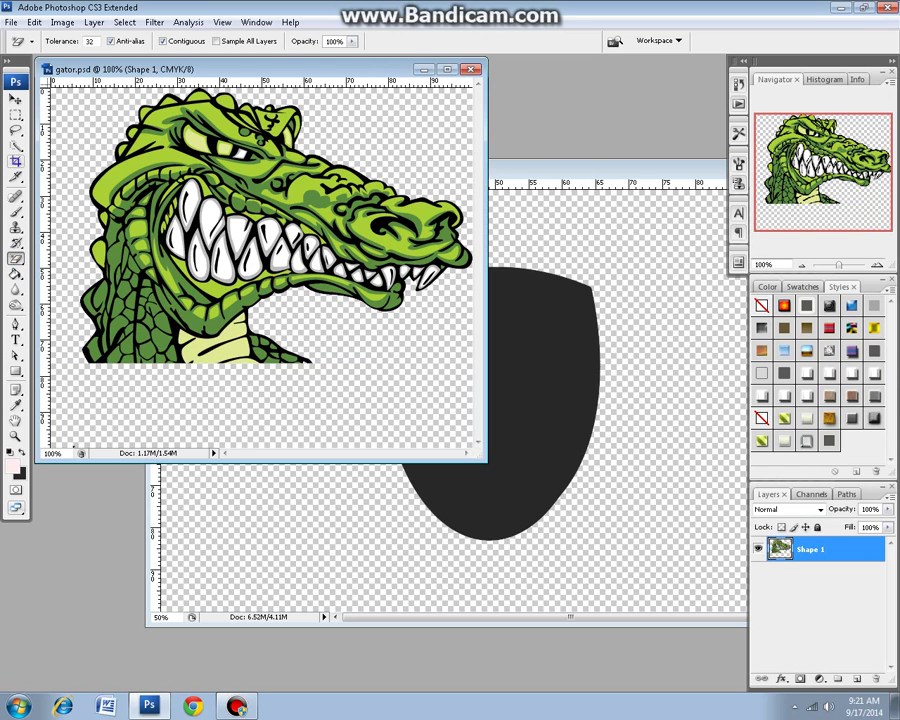
# Shift the gator artwork up and right and erase the leftover pink strip
pyautogui.press('v')
pyautogui.moveTo(73, 447); pyautogui.dragTo(123, 403)
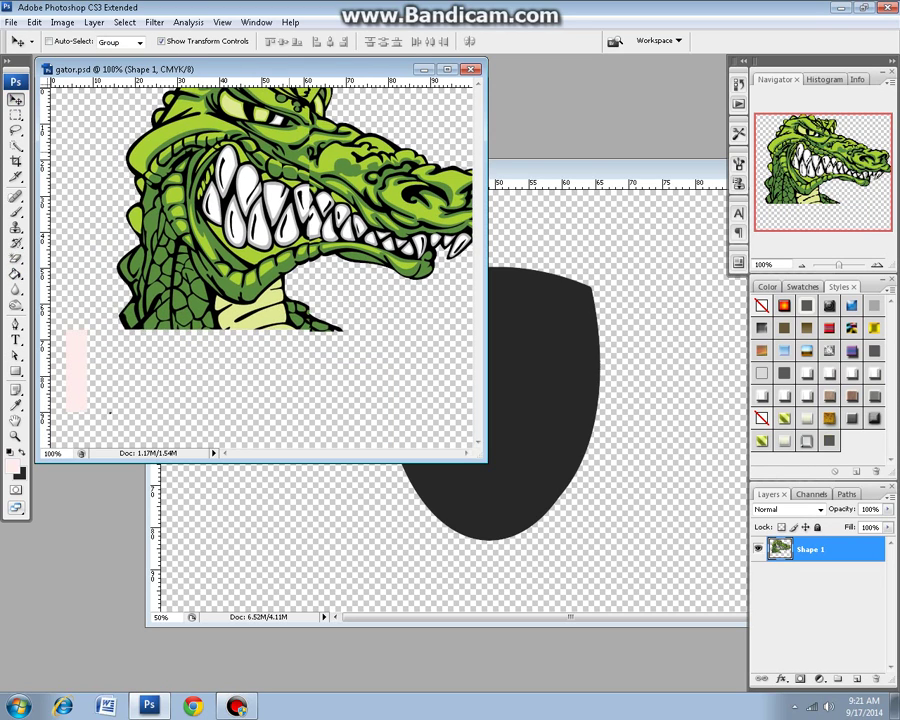
pyautogui.press('e')
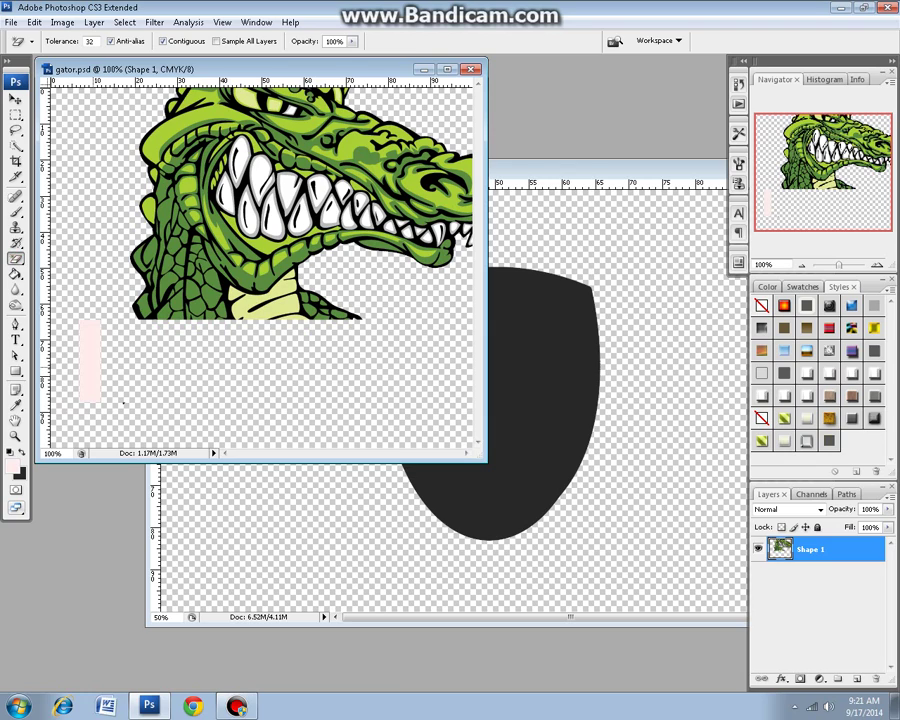
pyautogui.click(90, 360)
# Select the plain Eraser Tool, then drag the gator artwork into the shield document
pyautogui.rightClick(16, 258)
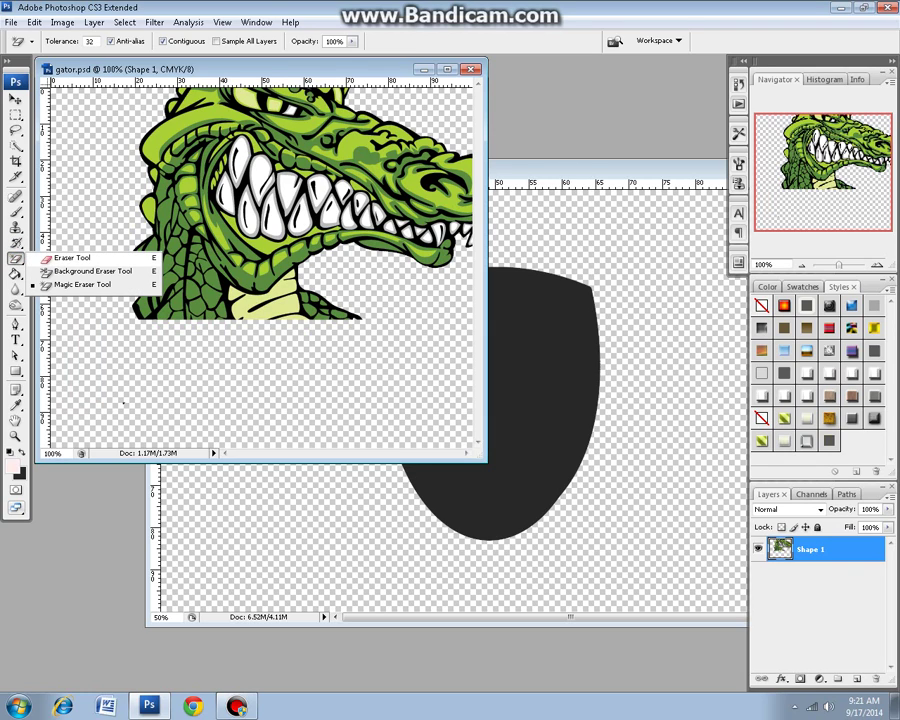
pyautogui.click(72, 258)
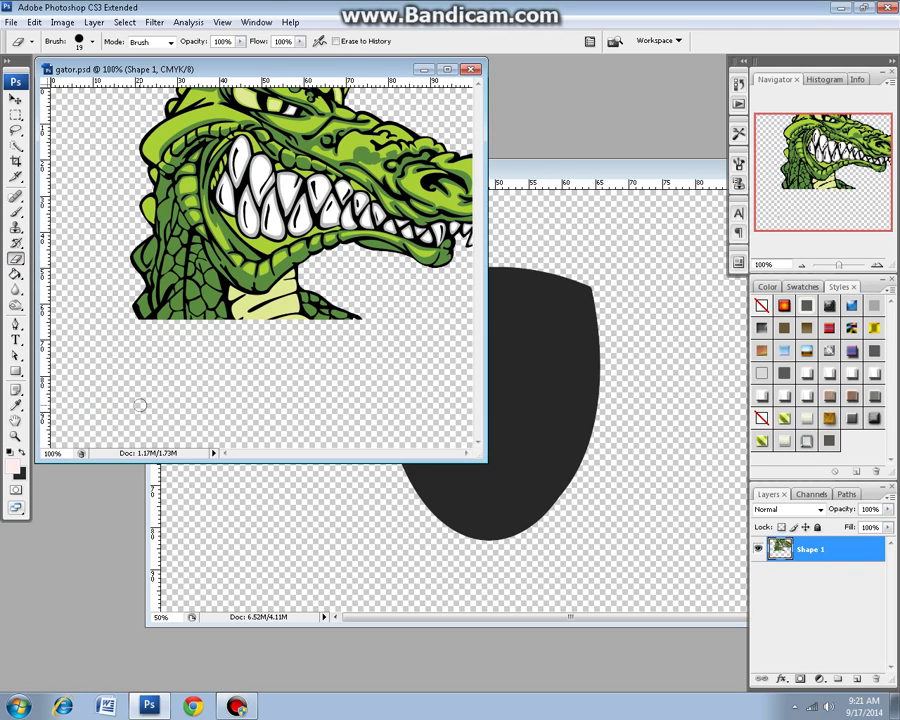
pyautogui.click(15, 99)
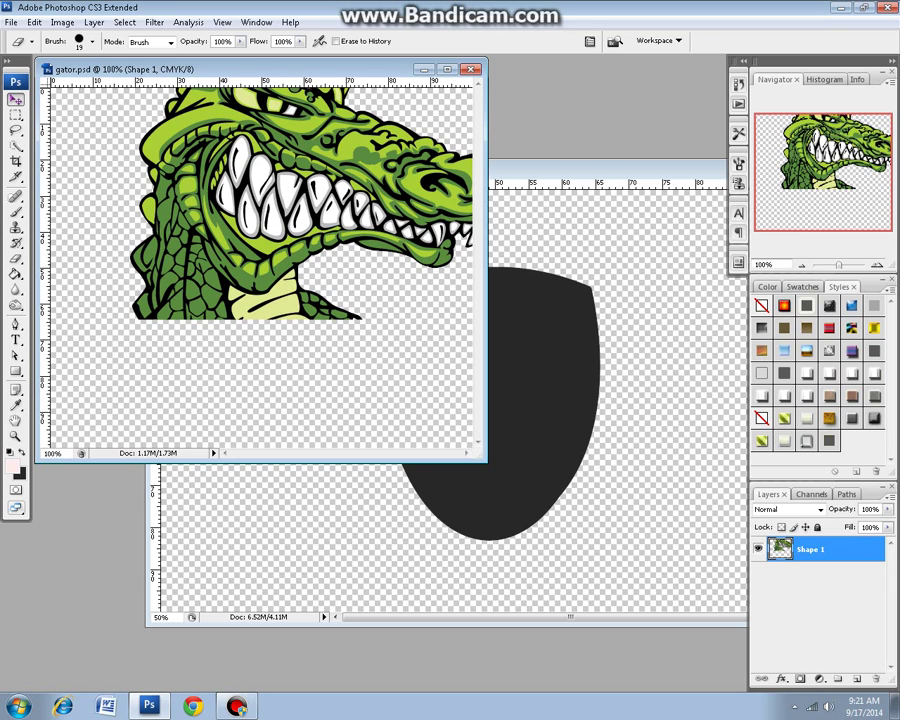
pyautogui.moveTo(300, 200)
pyautogui.mouseDown()
pyautogui.moveTo(555, 345)
pyautogui.moveTo(500, 300)
pyautogui.mouseUp()
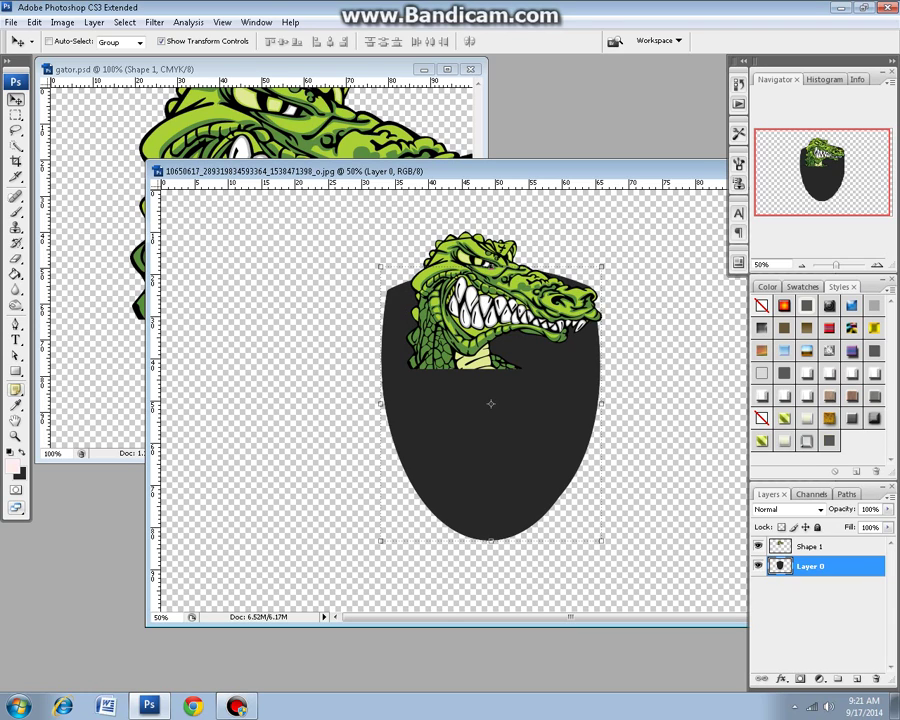
# Hide the gator layer and add a Gradient Overlay to the shield layer's style
pyautogui.click(15, 405)
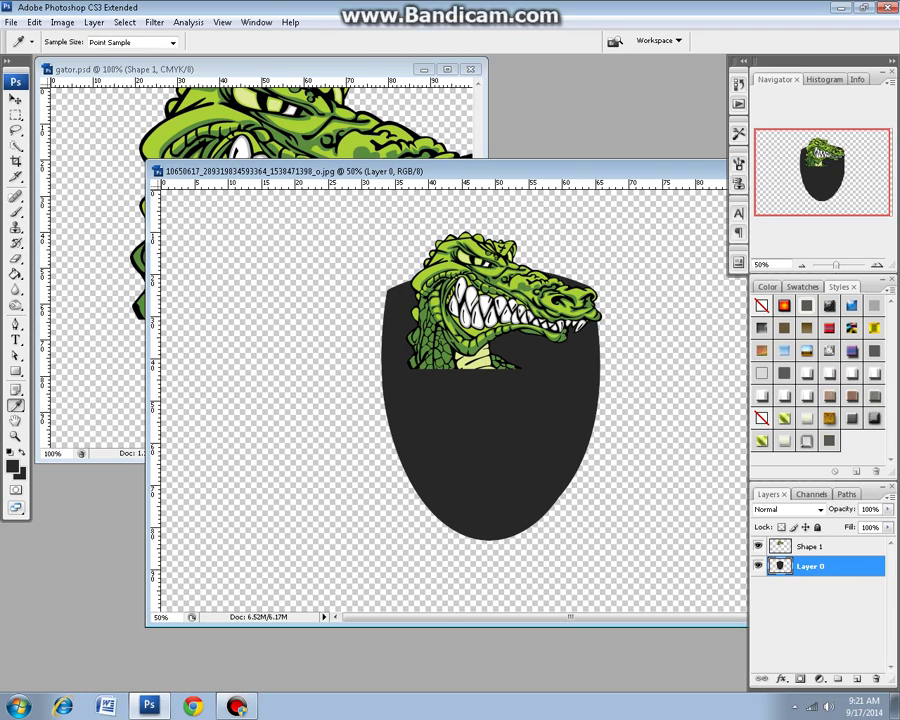
pyautogui.click(758, 546)
pyautogui.rightClick(810, 566)
pyautogui.press('Escape')
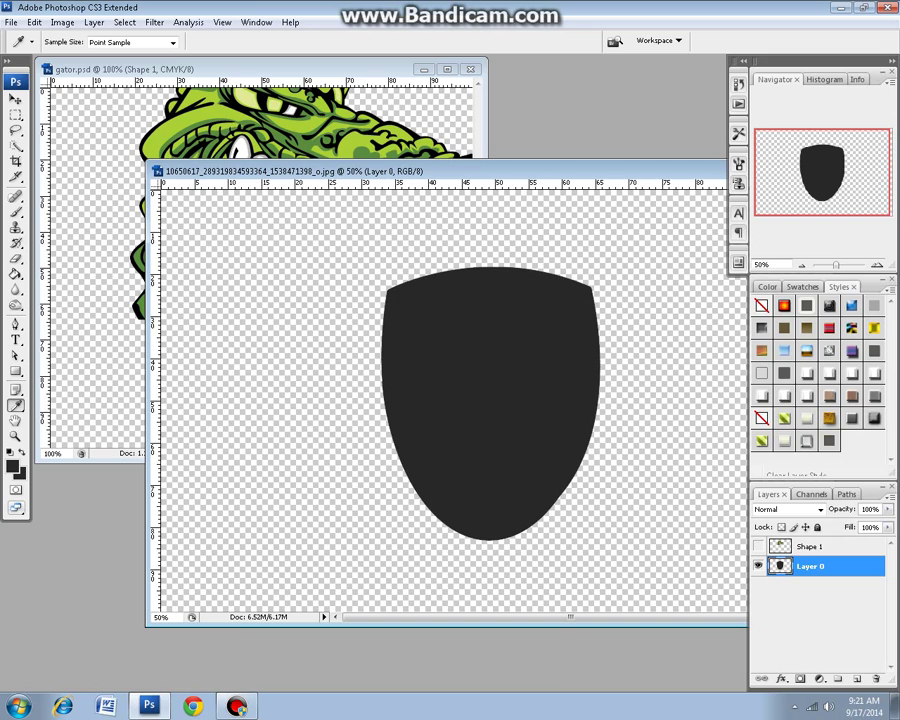
pyautogui.doubleClick(840, 566)
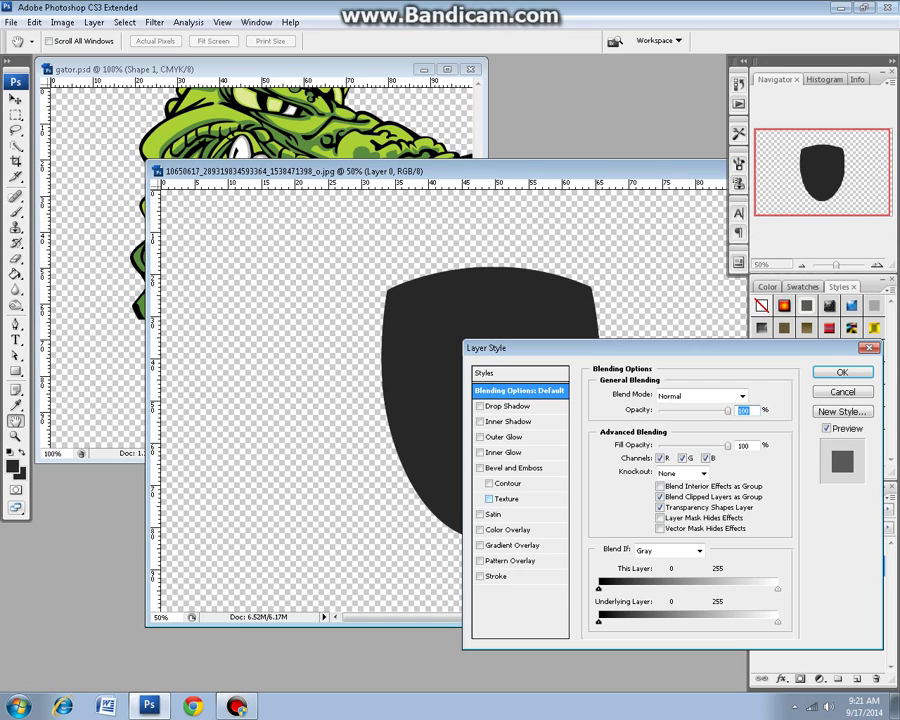
pyautogui.click(515, 545)
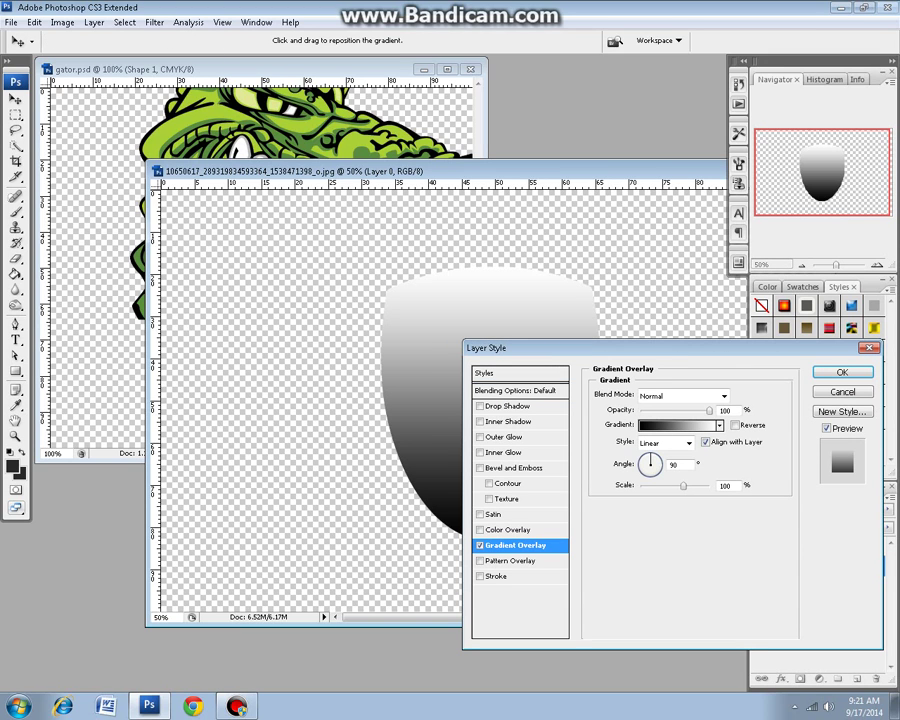
# Set the gradient stops to near-black 0d0d0d and dark grey 282828, then apply
pyautogui.click(675, 425)
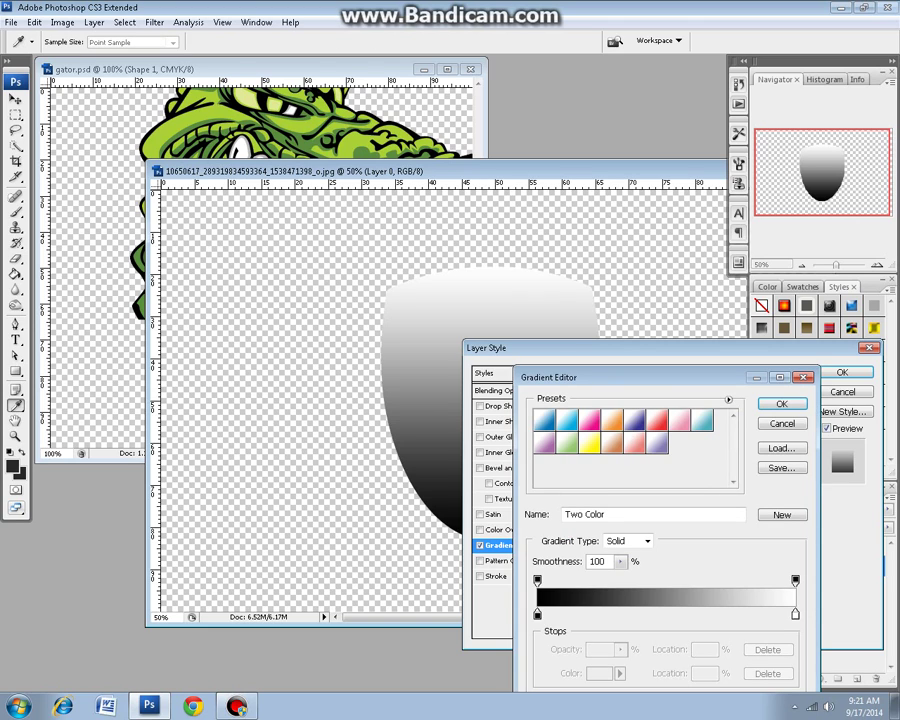
pyautogui.click(537, 614)
pyautogui.click(600, 673)
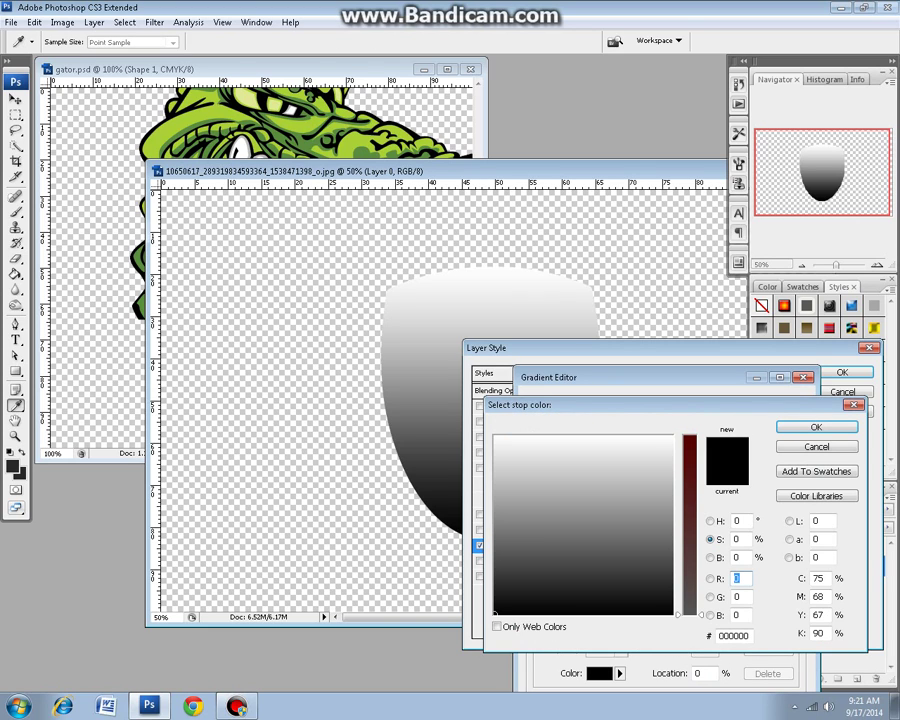
pyautogui.click(494, 587)
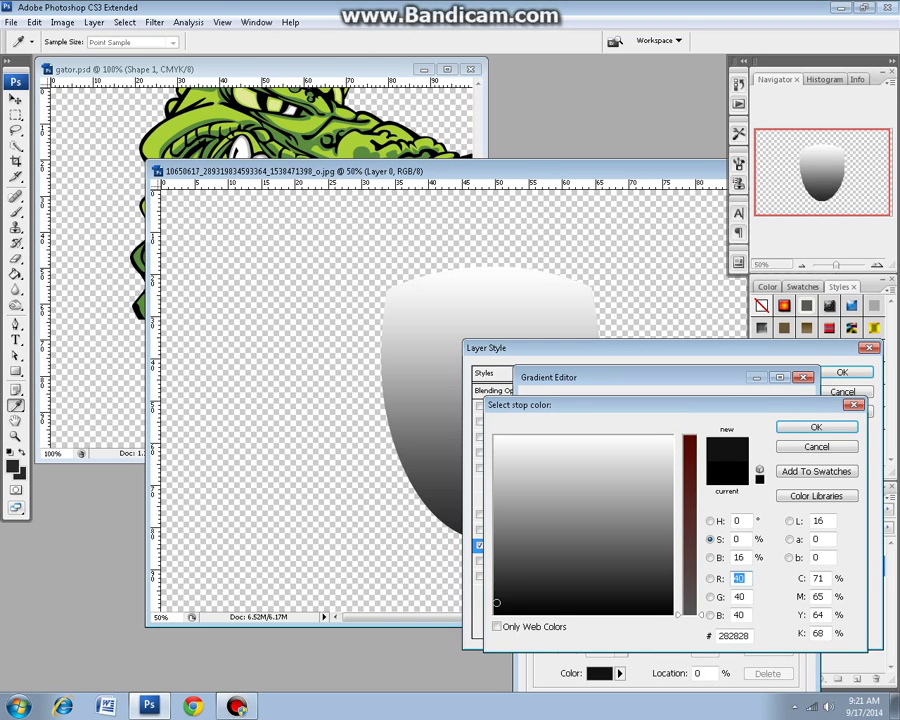
pyautogui.moveTo(494, 587); pyautogui.dragTo(494, 606)
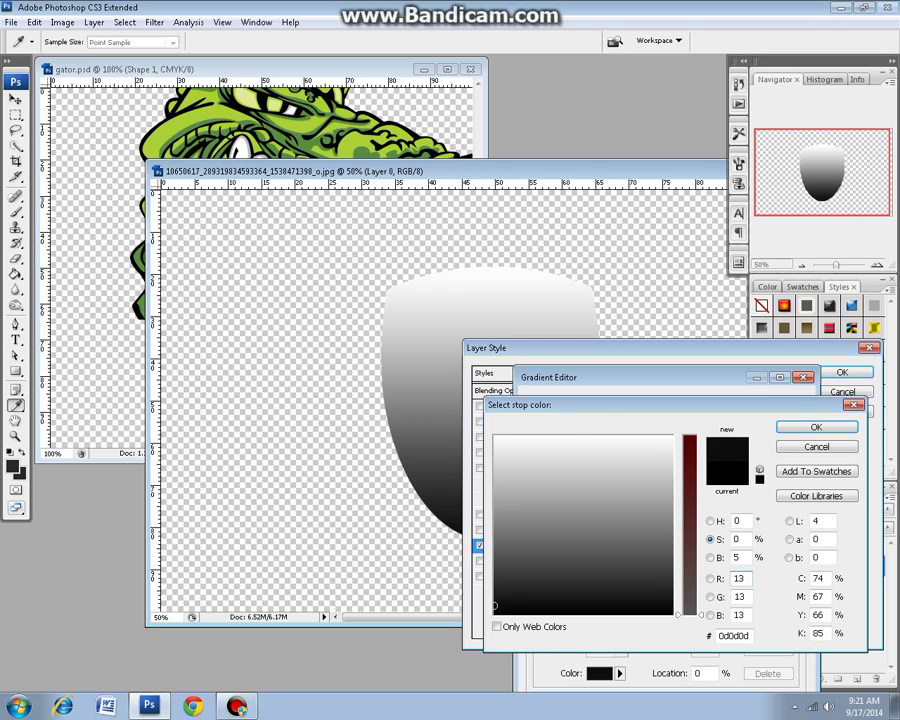
pyautogui.click(816, 426)
pyautogui.click(795, 614)
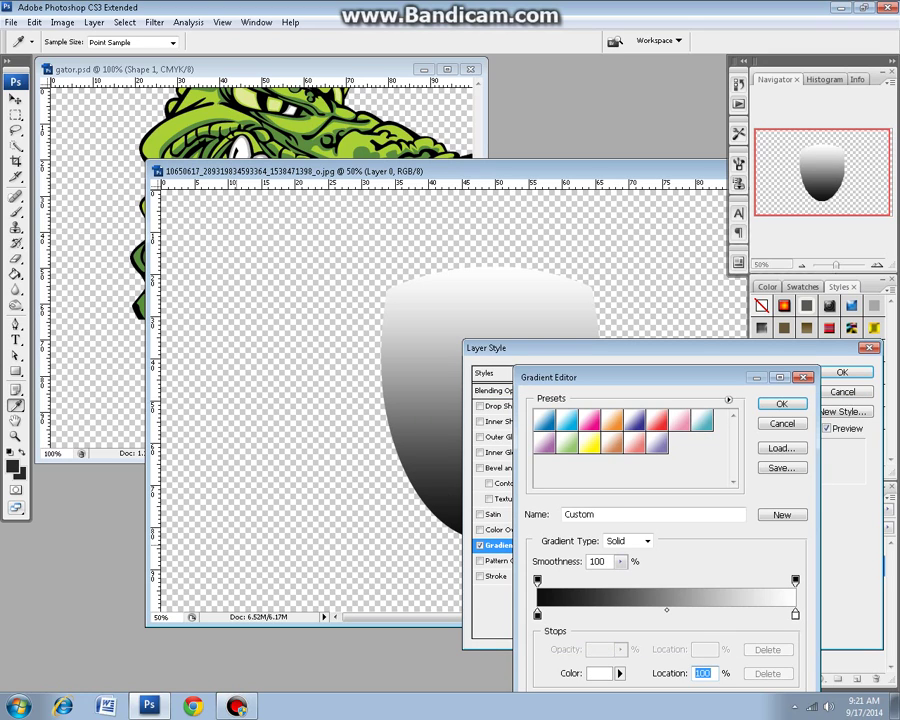
pyautogui.click(600, 673)
pyautogui.click(494, 587)
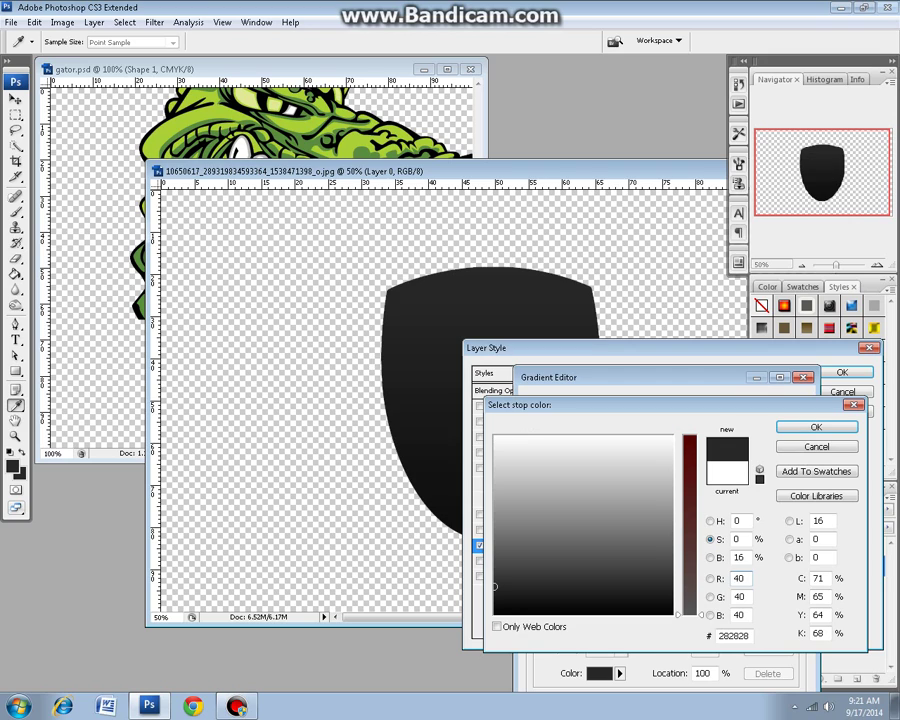
pyautogui.click(816, 426)
pyautogui.press('Return')
pyautogui.press('Return')
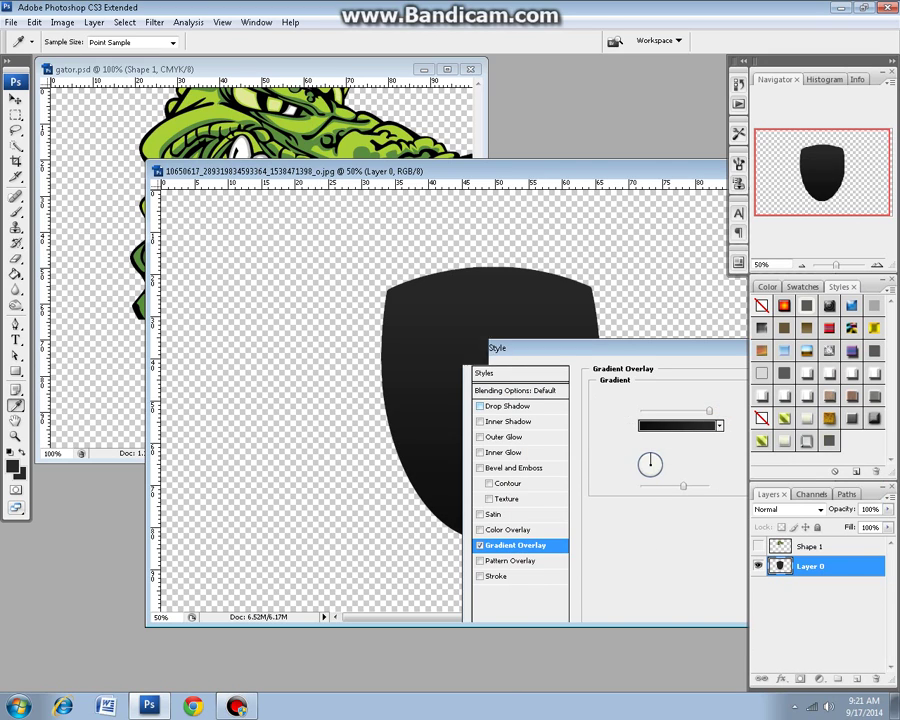
# Duplicate the shield layer and open the copy's Blending Options
pyautogui.press('v')
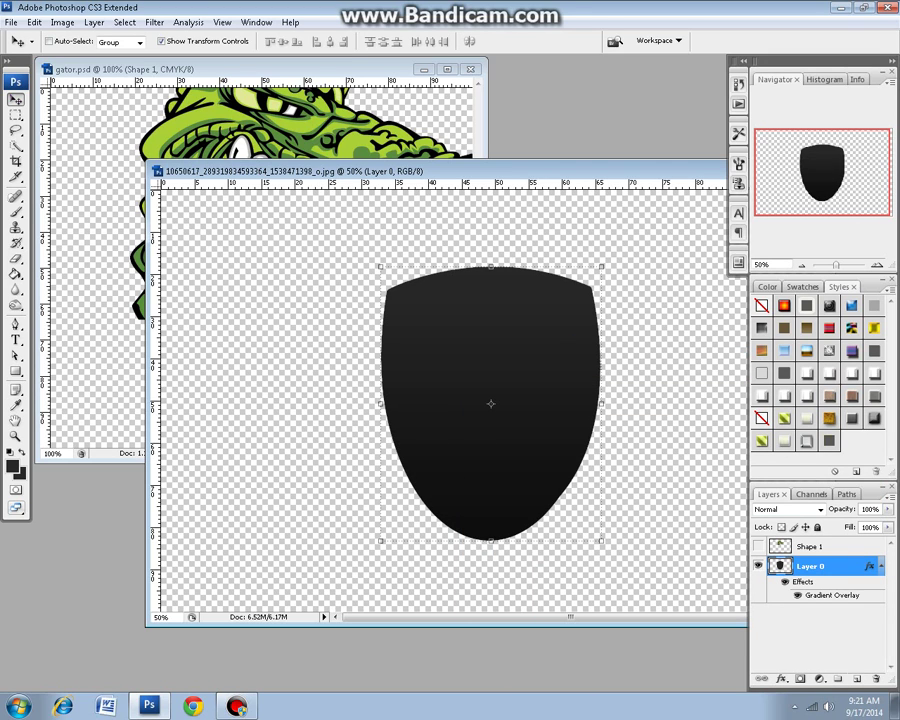
pyautogui.hotkey('ctrl', 'j')
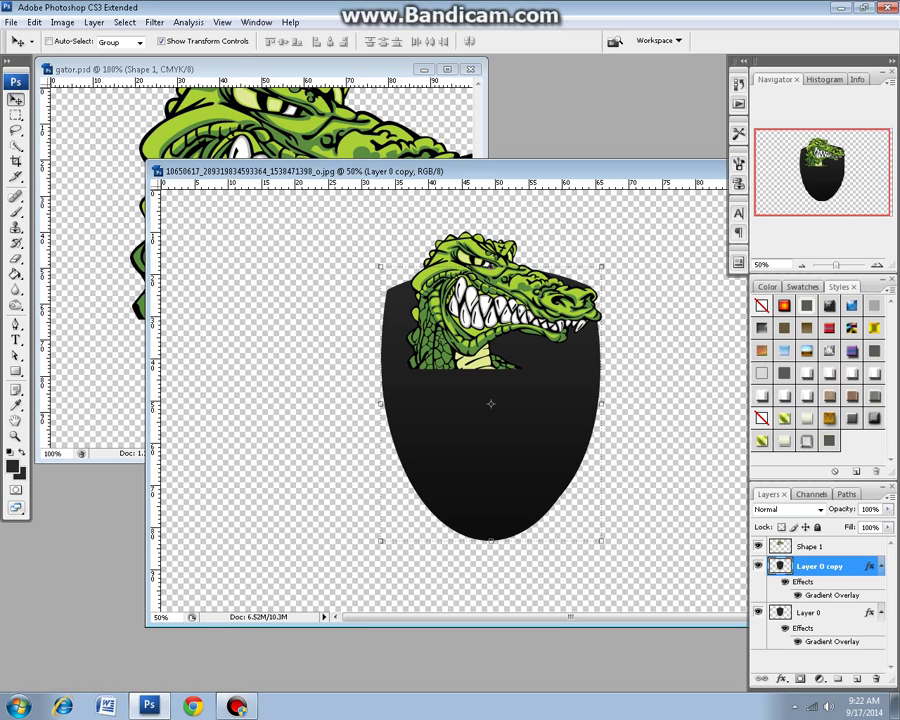
pyautogui.rightClick(805, 547)
pyautogui.click(805, 547)
pyautogui.rightClick(805, 547)
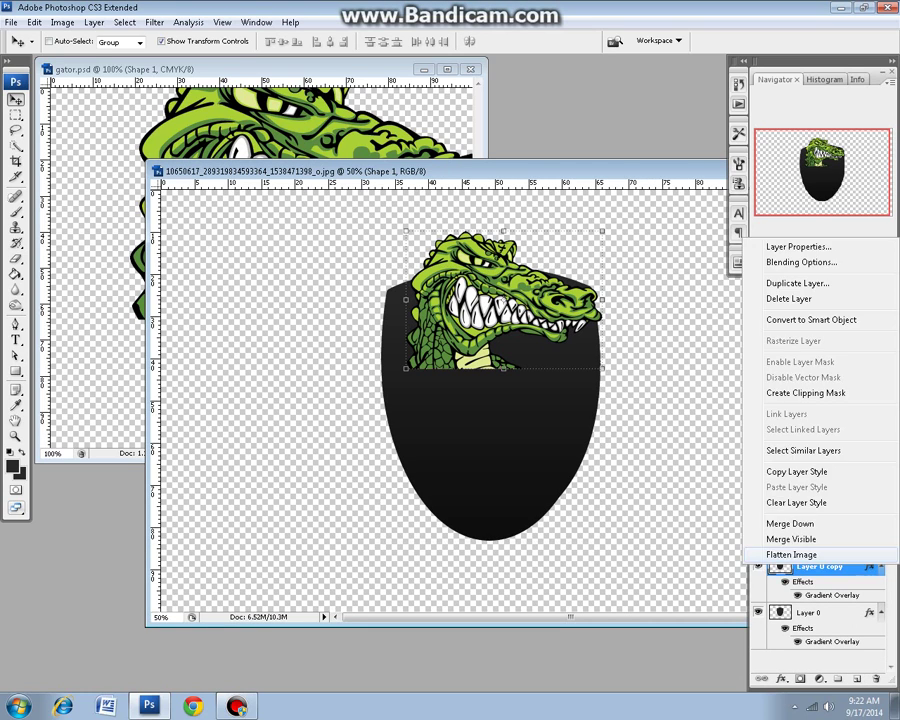
pyautogui.click(800, 262)
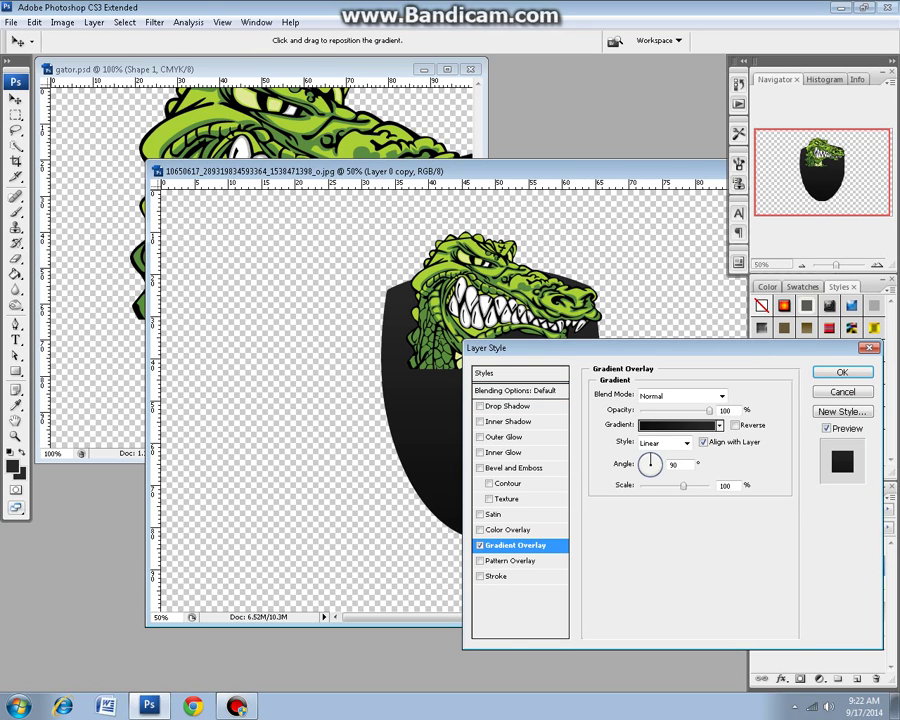
# Set the copy's gradient stops to green and lime sampled from the gator, scaled to 150%
pyautogui.click(690, 363)
pyautogui.doubleClick(537, 614)
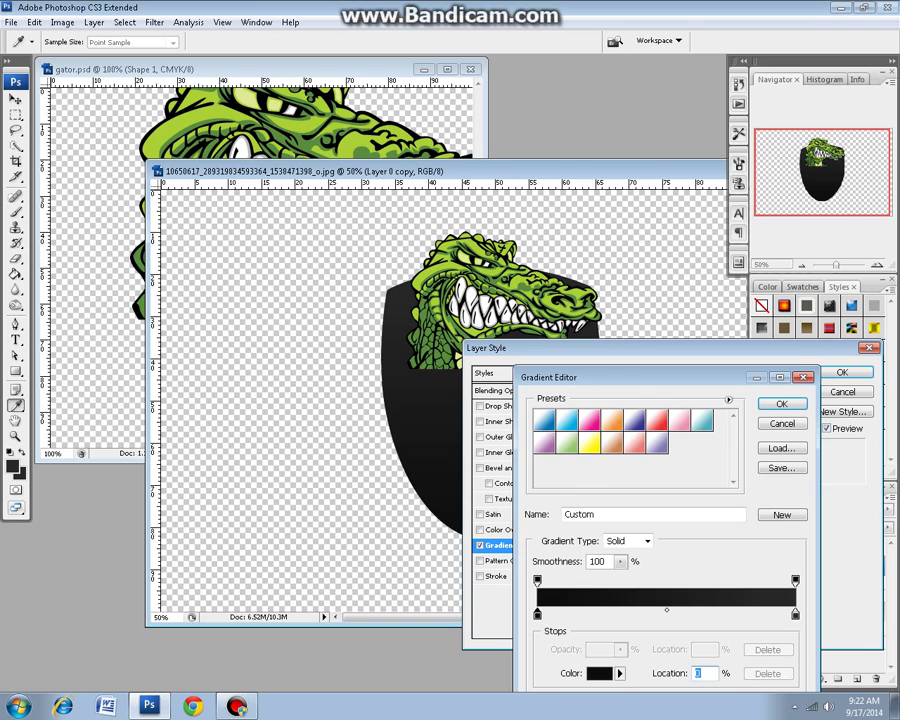
pyautogui.click(310, 131)
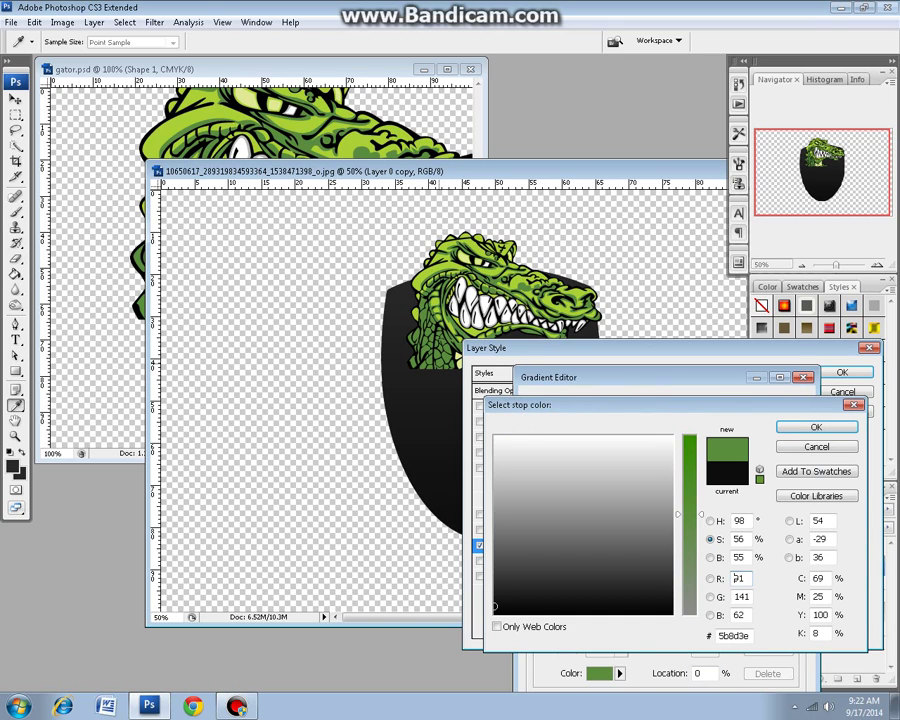
pyautogui.press('Return')
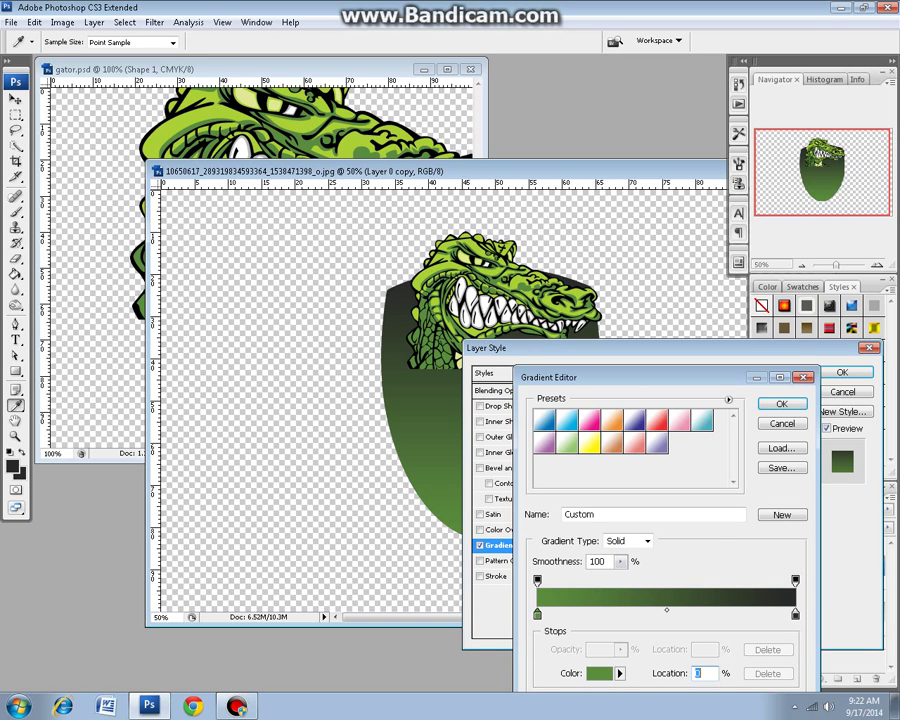
pyautogui.doubleClick(796, 612)
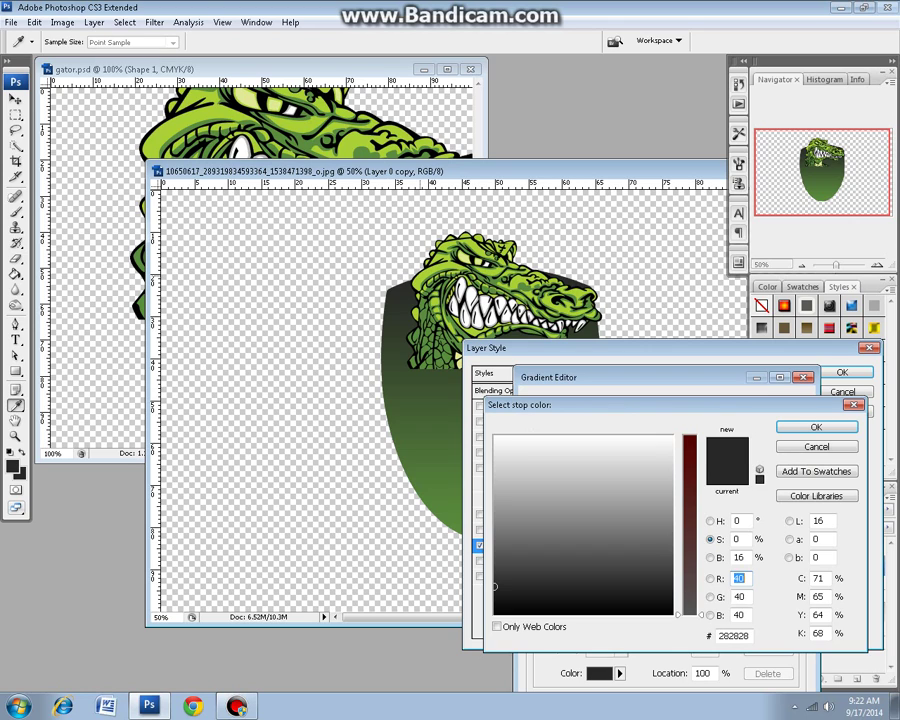
pyautogui.click(470, 250)
pyautogui.press('Return')
pyautogui.press('Return')
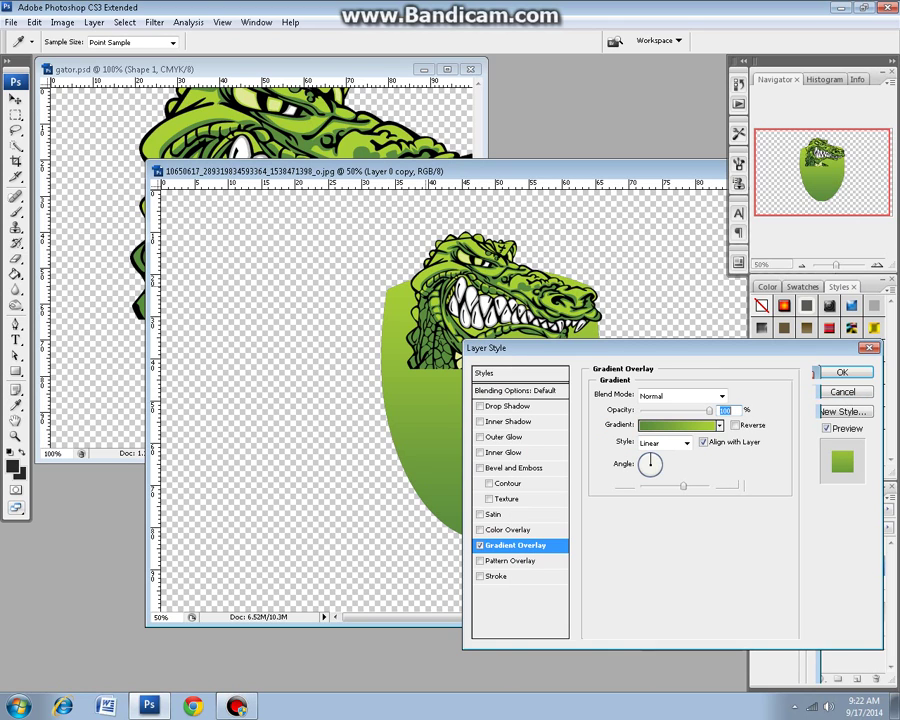
pyautogui.moveTo(683, 485); pyautogui.dragTo(709, 485)
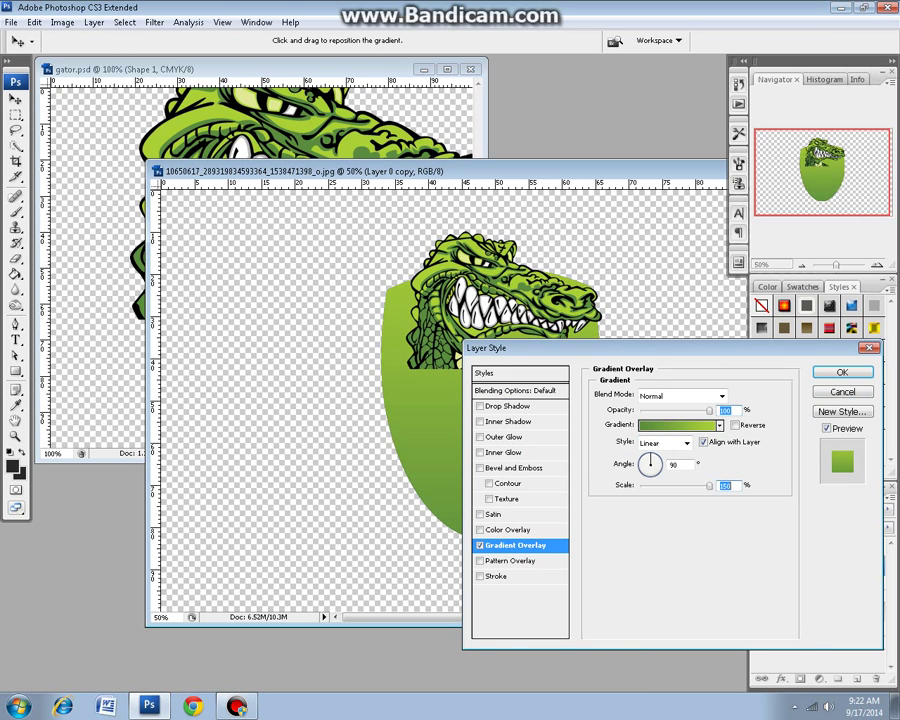
# Apply the green overlay and shrink the green shield copy to reveal a dark rim
pyautogui.press('Return')
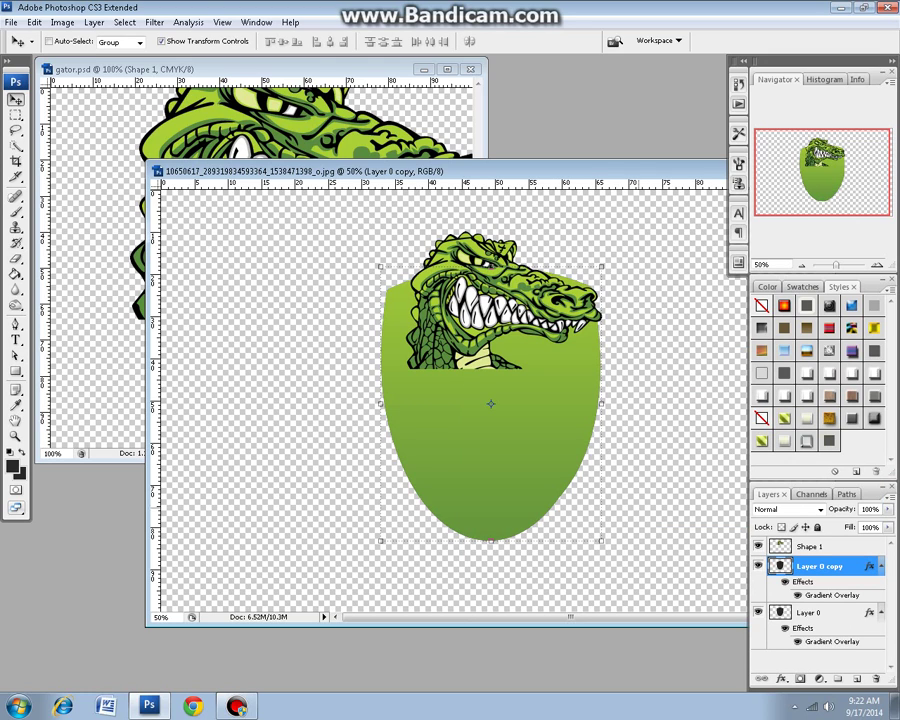
pyautogui.hotkey('ctrl', 't')
pyautogui.moveTo(601, 541); pyautogui.dragTo(590, 533)
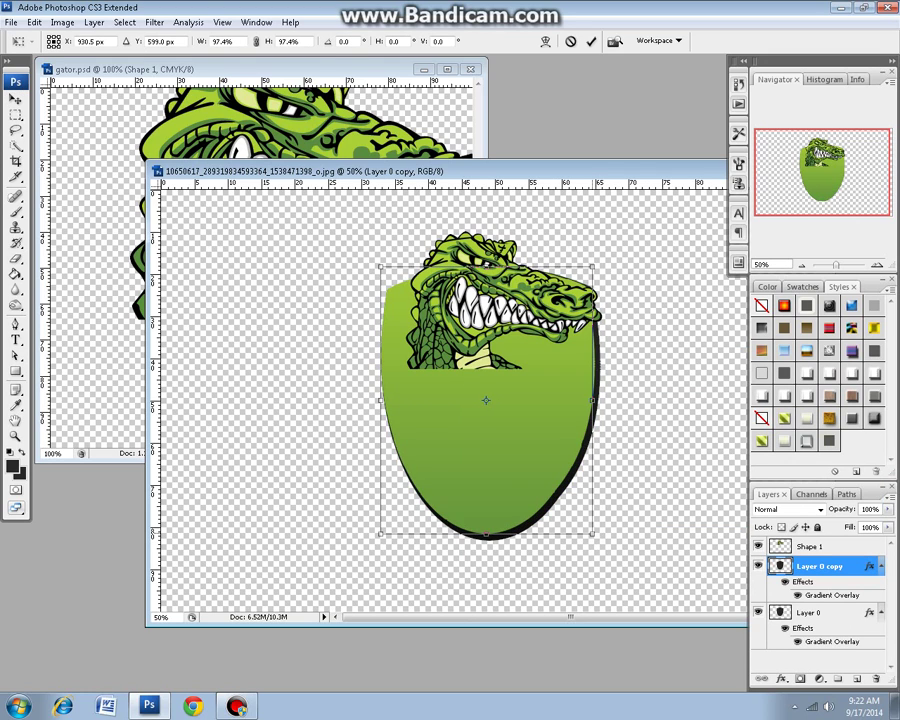
pyautogui.moveTo(395, 330); pyautogui.dragTo(402, 330)
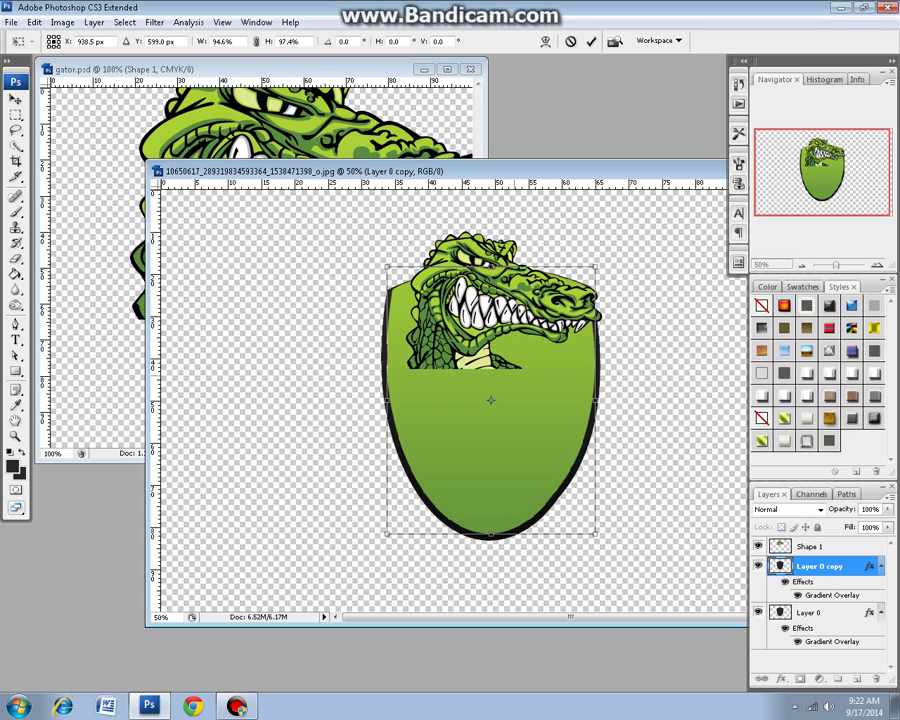
pyautogui.moveTo(490, 267); pyautogui.dragTo(490, 272)
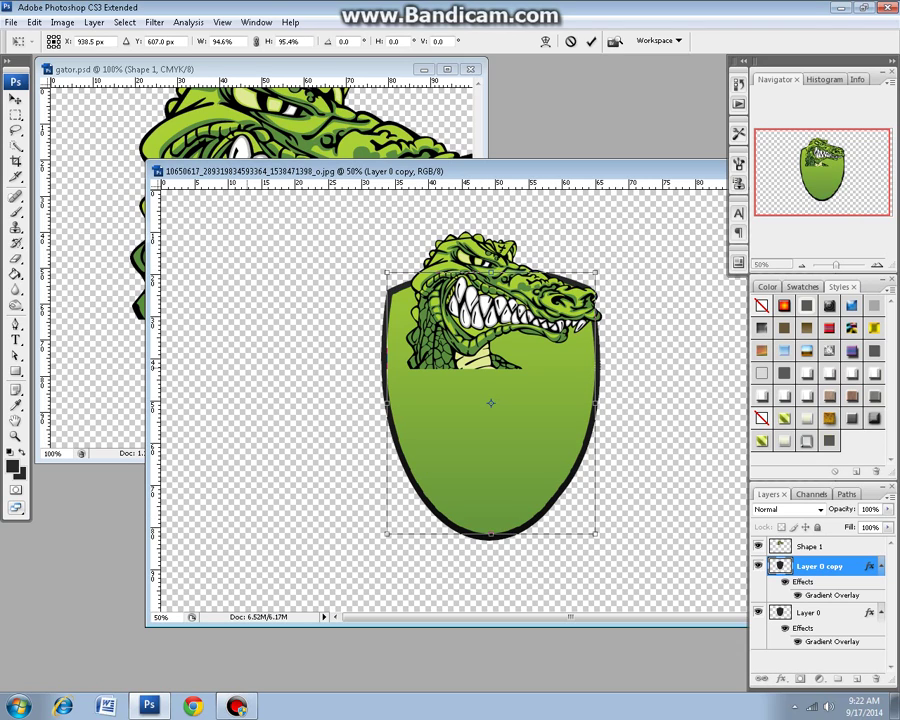
pyautogui.press('Return')
pyautogui.press('a')
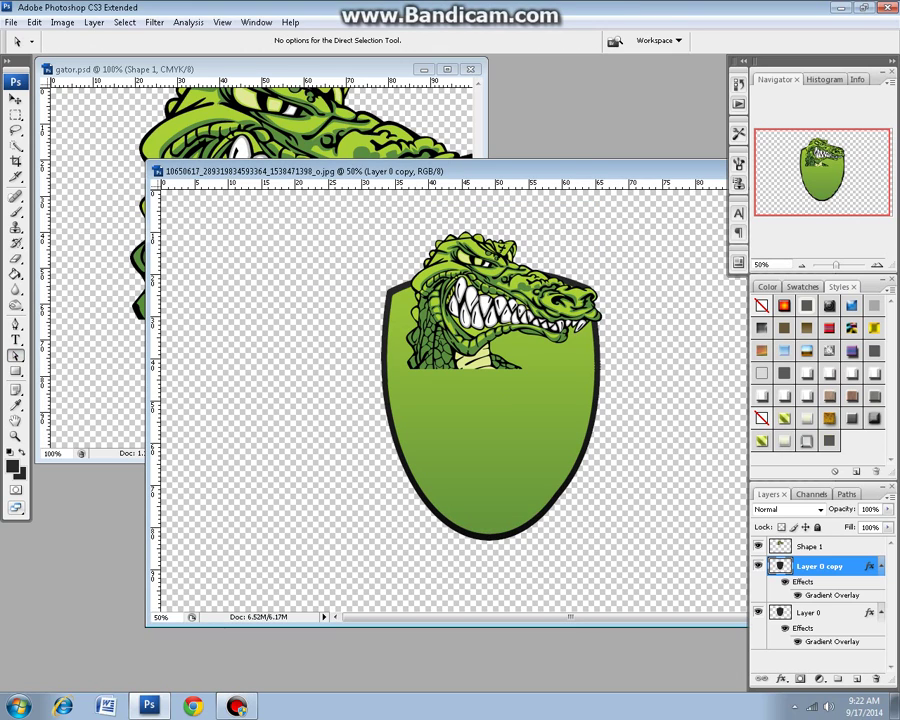
# Make a third shield copy, shrink it slightly about its centre, and open its Blending Options
pyautogui.moveTo(820, 616); pyautogui.dragTo(857, 679)
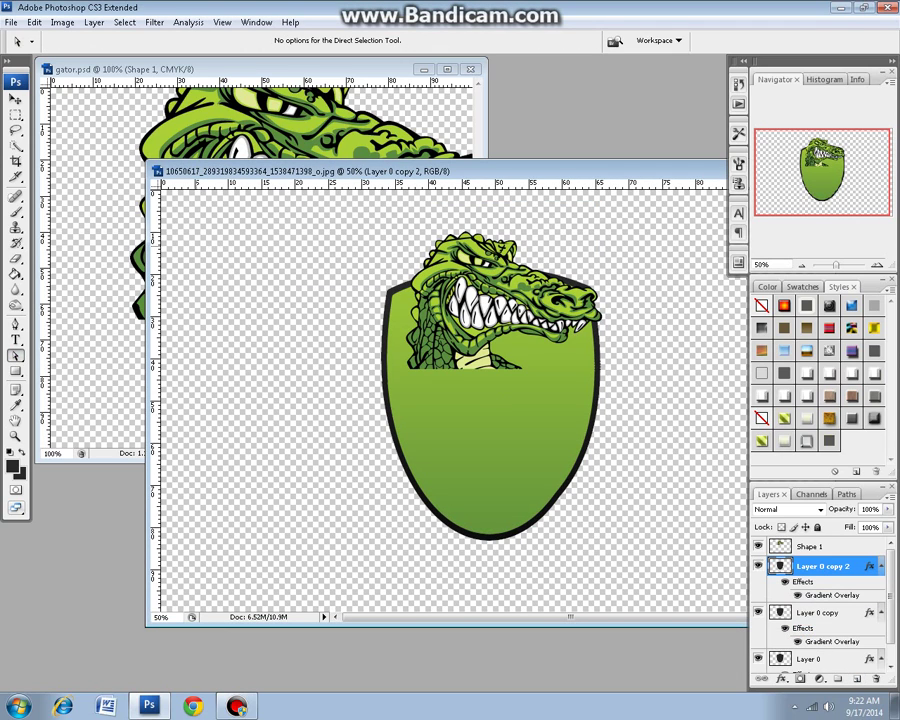
pyautogui.press('v')
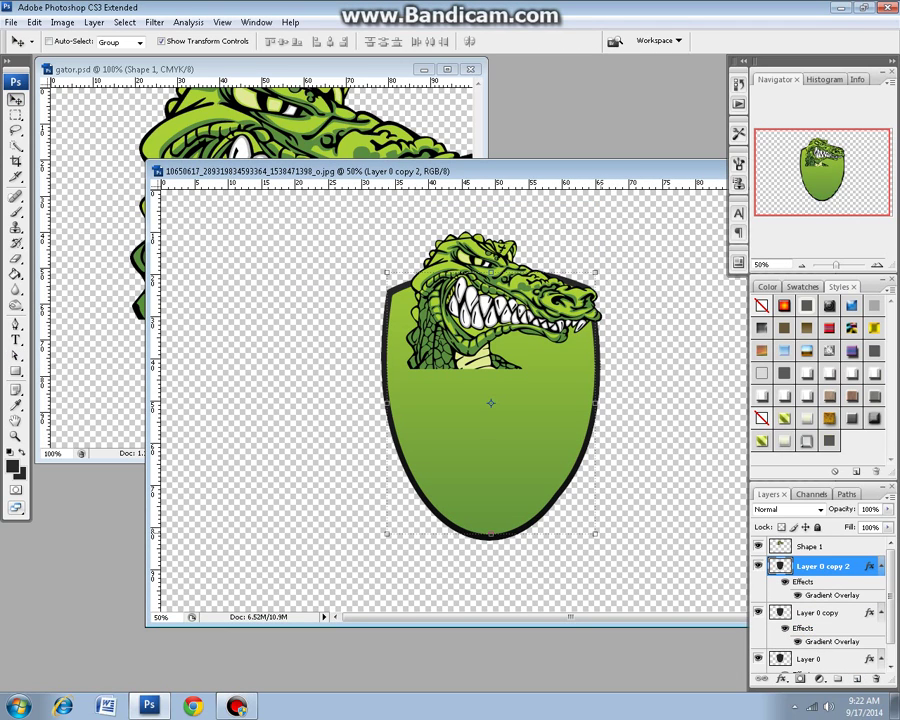
pyautogui.hotkey('ctrl', 't')
pyautogui.moveTo(597, 533); pyautogui.dragTo(591, 528)
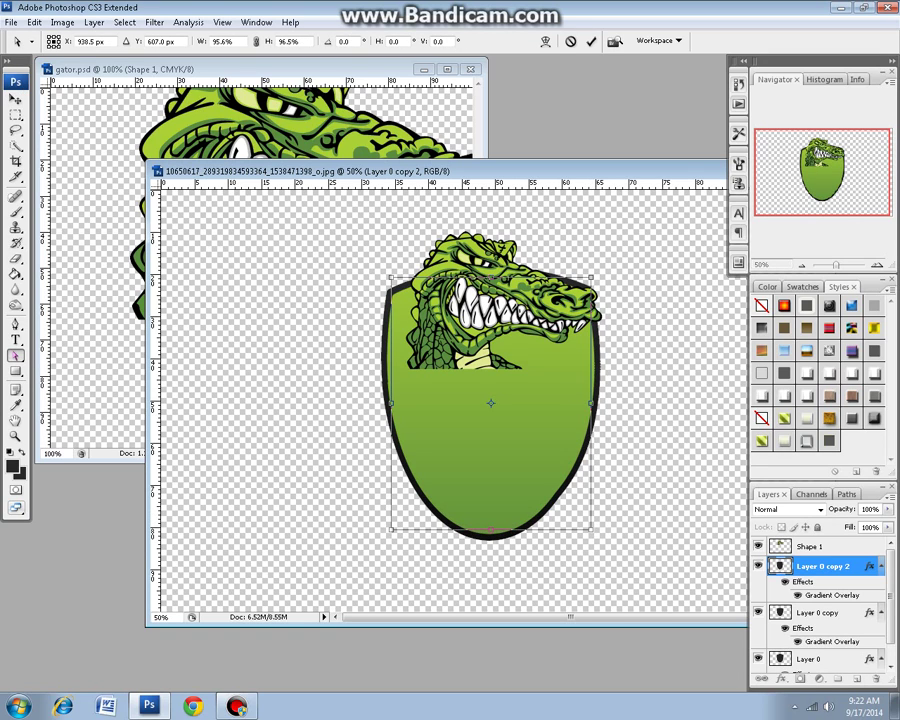
pyautogui.press('Return')
pyautogui.click(16, 355)
pyautogui.rightClick(822, 566)
pyautogui.click(800, 240)
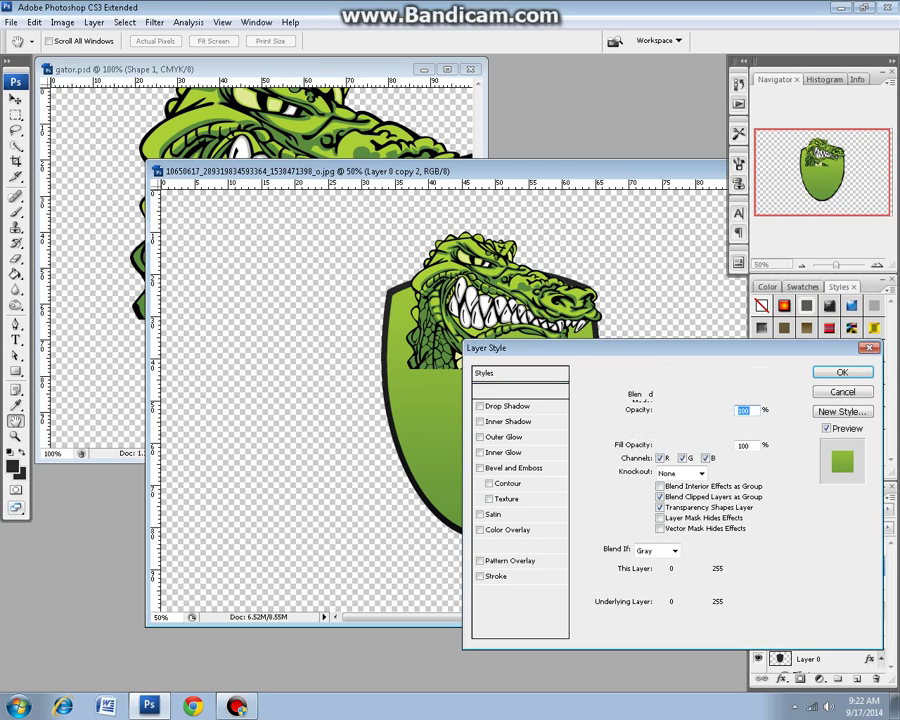
# Copy Layer 0's dark layer style and paste it onto Layer 0 copy 2
pyautogui.click(515, 545)
pyautogui.click(672, 422)
pyautogui.click(814, 402)
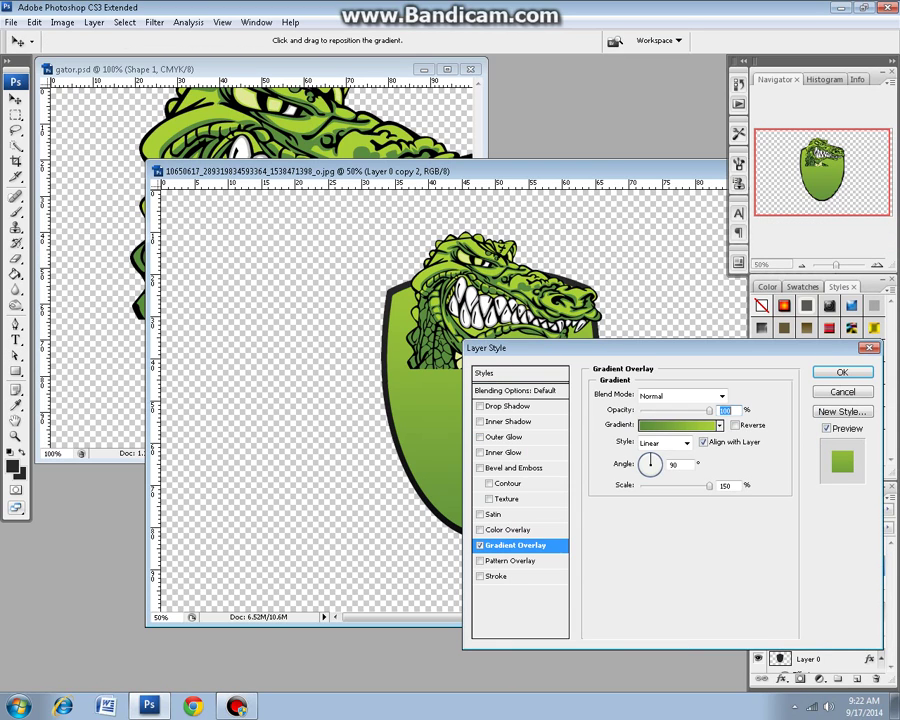
pyautogui.click(805, 659)
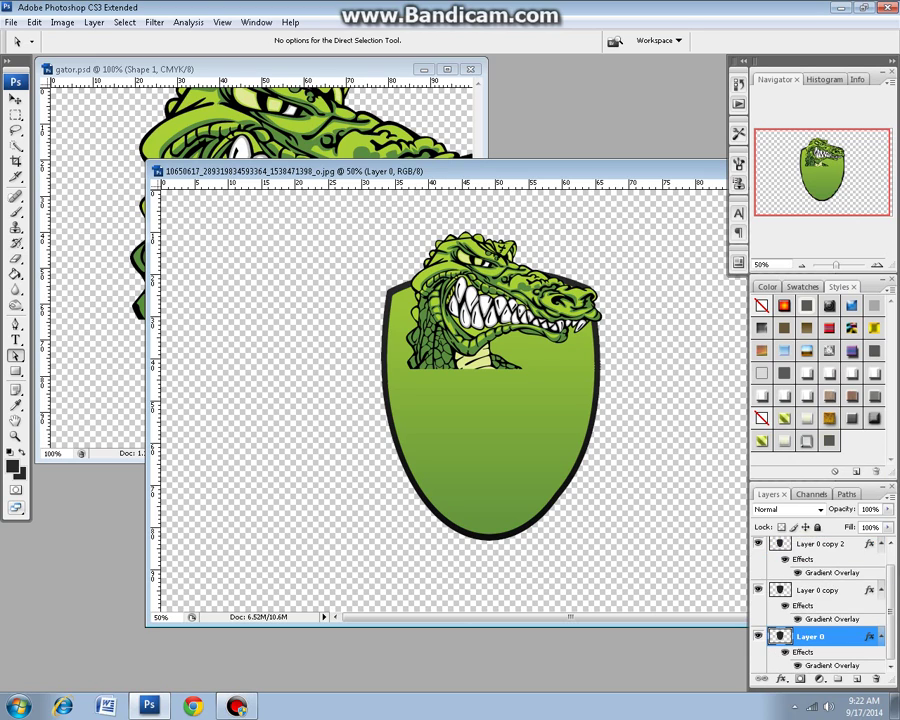
pyautogui.rightClick(805, 637)
pyautogui.click(796, 545)
pyautogui.rightClick(805, 567)
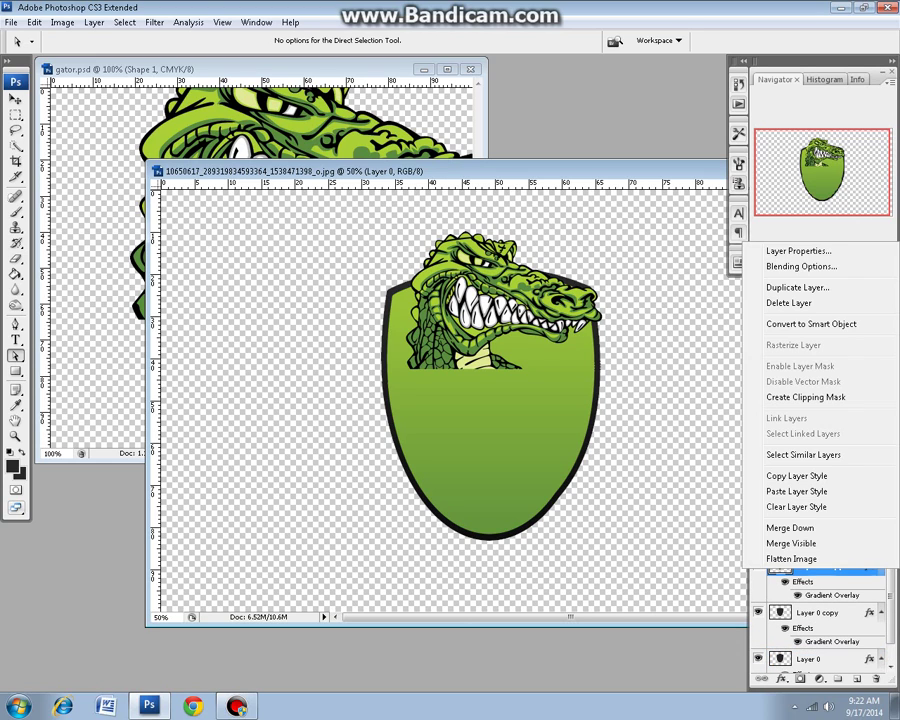
pyautogui.click(797, 491)
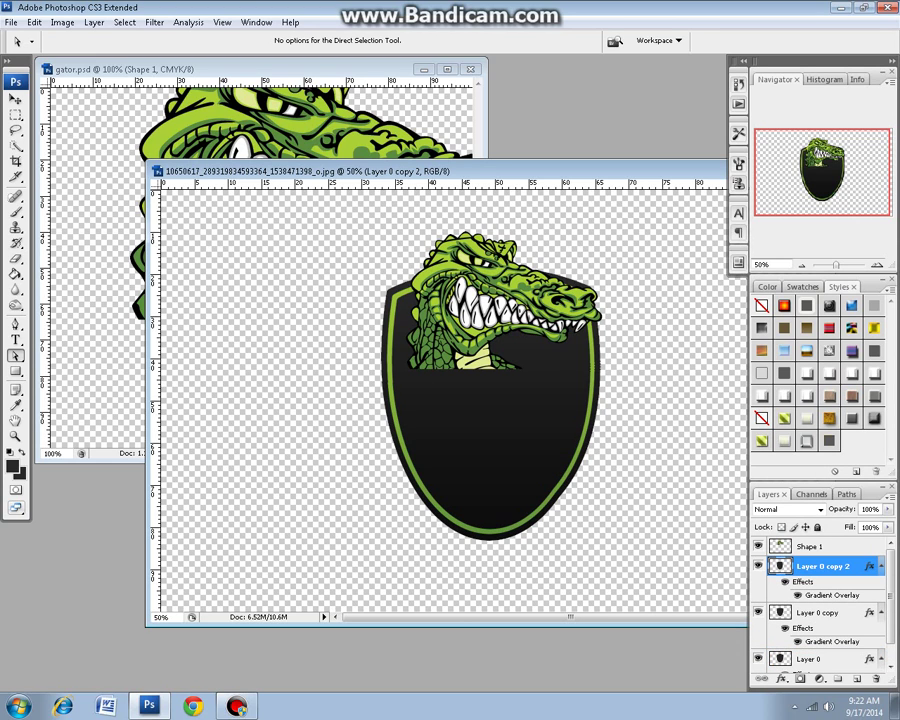
# Convert the innermost shield layer, Layer 0 copy 2, into a Smart Object
pyautogui.press('v')
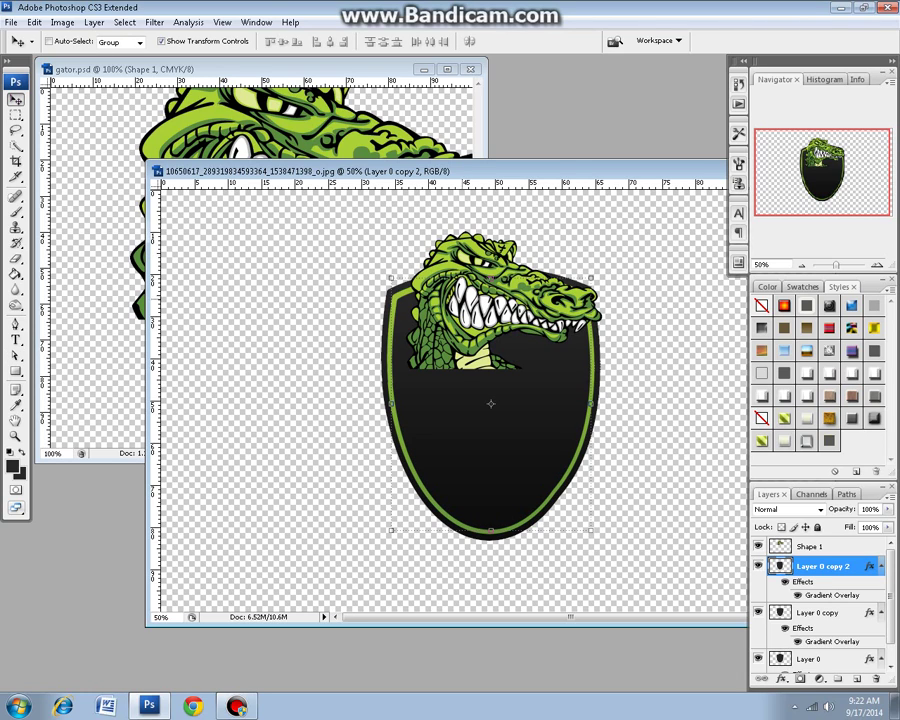
pyautogui.hotkey('alt', ']')
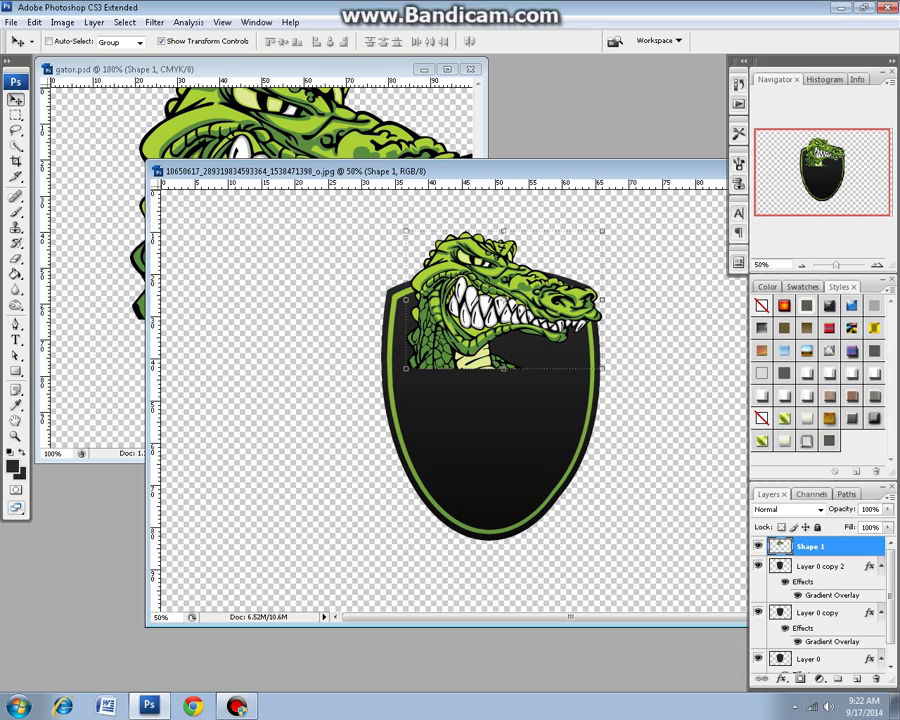
pyautogui.click(818, 566)
pyautogui.rightClick(818, 566)
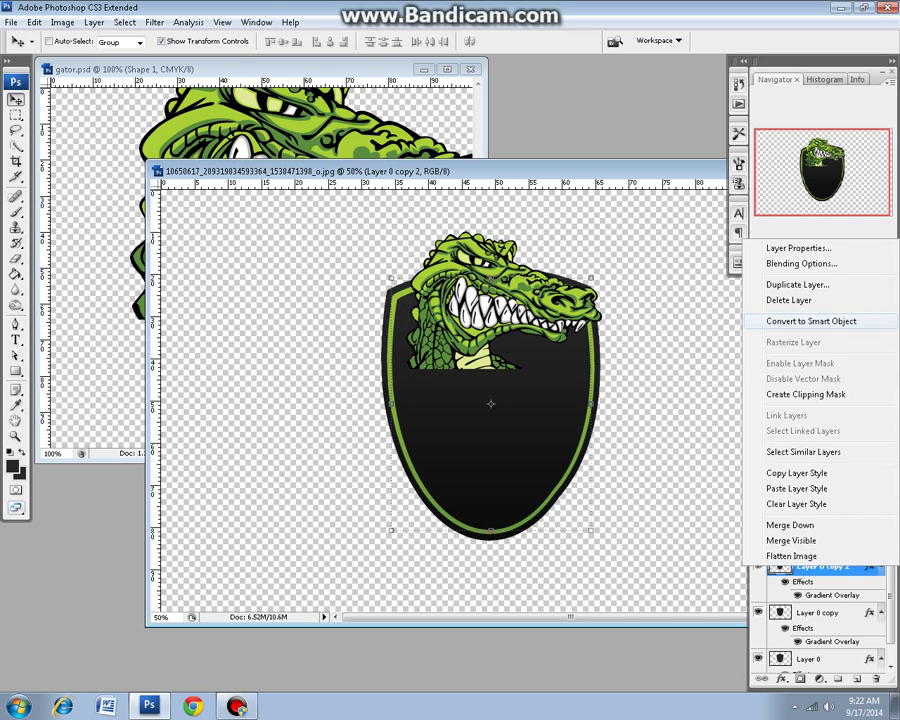
pyautogui.click(811, 321)
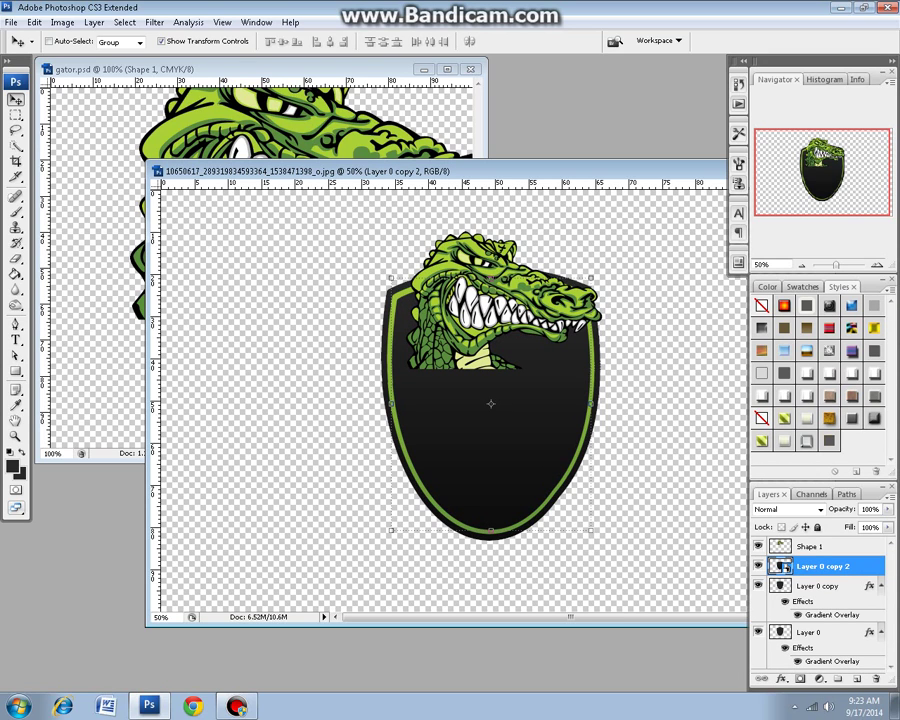
# Draw a rectangle over the shield's lower half on a new layer and clip it inside the shield
pyautogui.hotkey('ctrl', 'shift', 'alt', 'n')
pyautogui.click(15, 371)
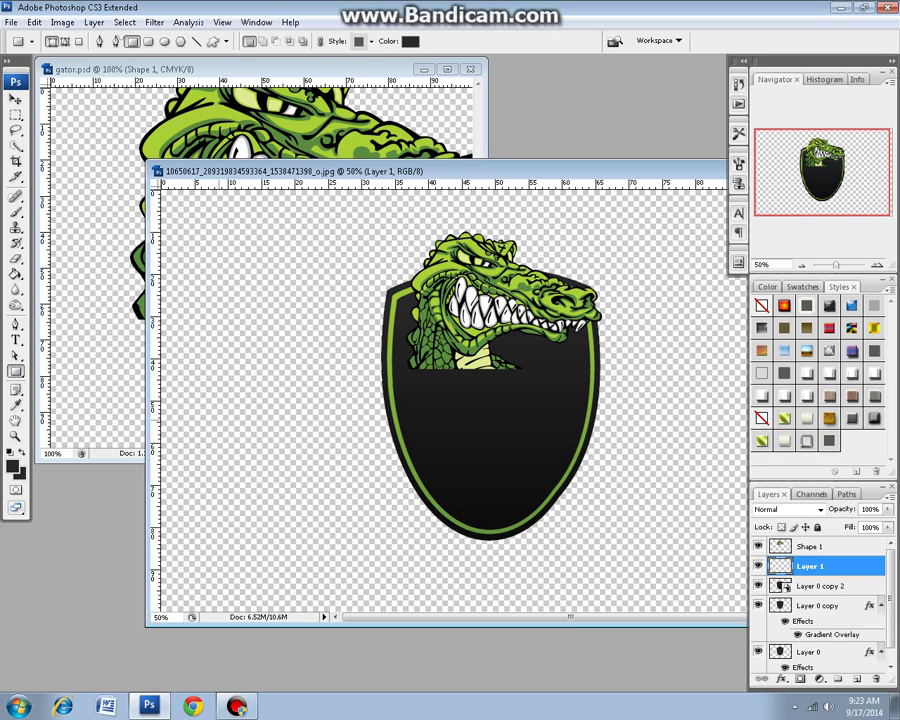
pyautogui.moveTo(365, 431)
pyautogui.mouseDown()
pyautogui.moveTo(587, 563)
pyautogui.moveTo(650, 567)
pyautogui.mouseUp()
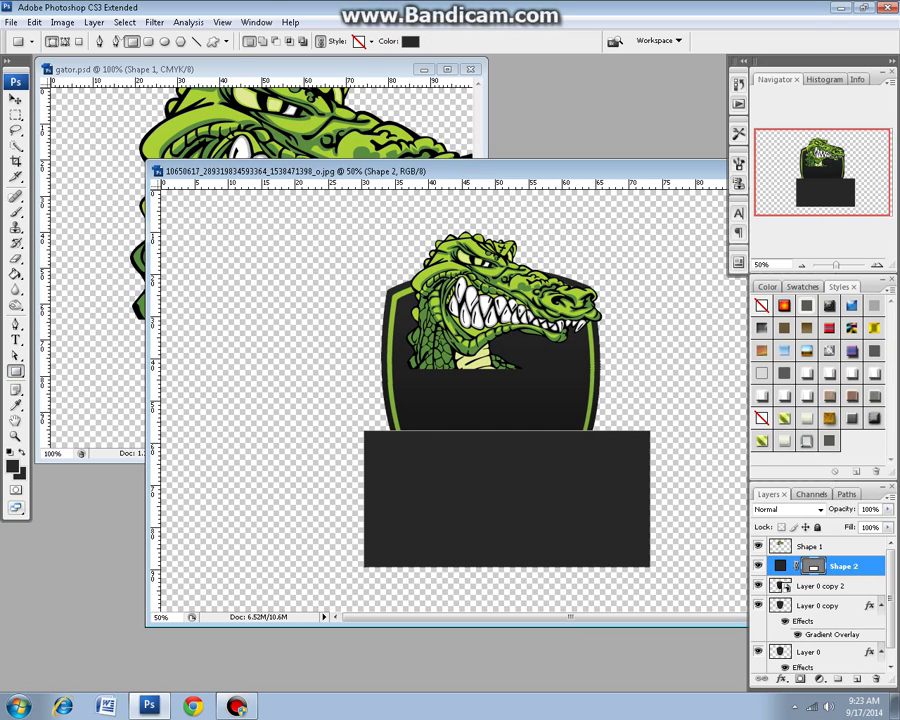
pyautogui.press('v')
pyautogui.hotkey('shift', 'Up')
pyautogui.hotkey('shift', 'Up')
pyautogui.hotkey('shift', 'Up')
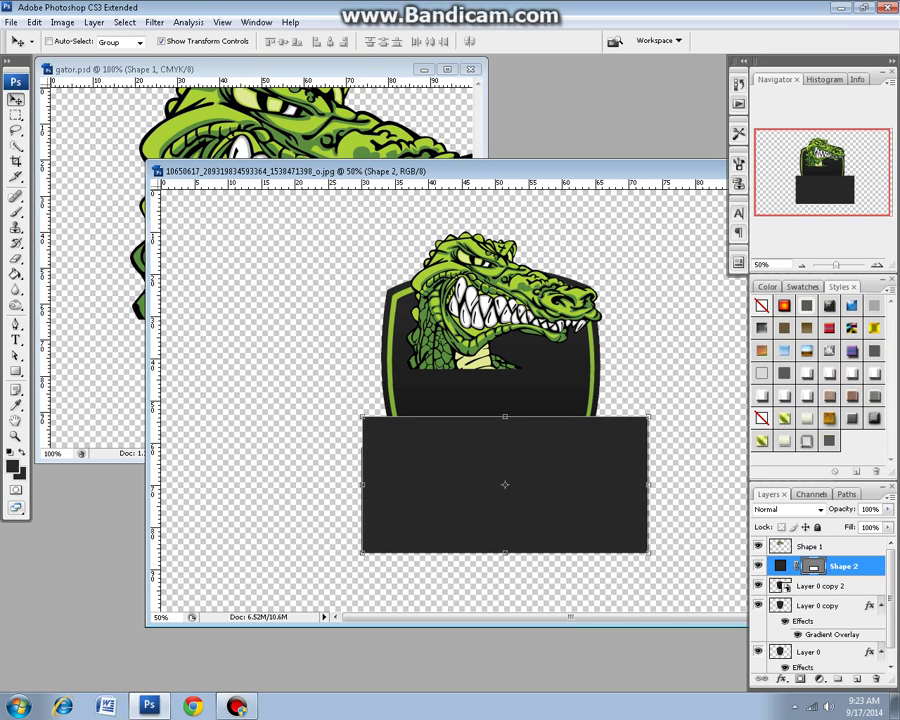
pyautogui.rightClick(840, 566)
pyautogui.click(800, 371)
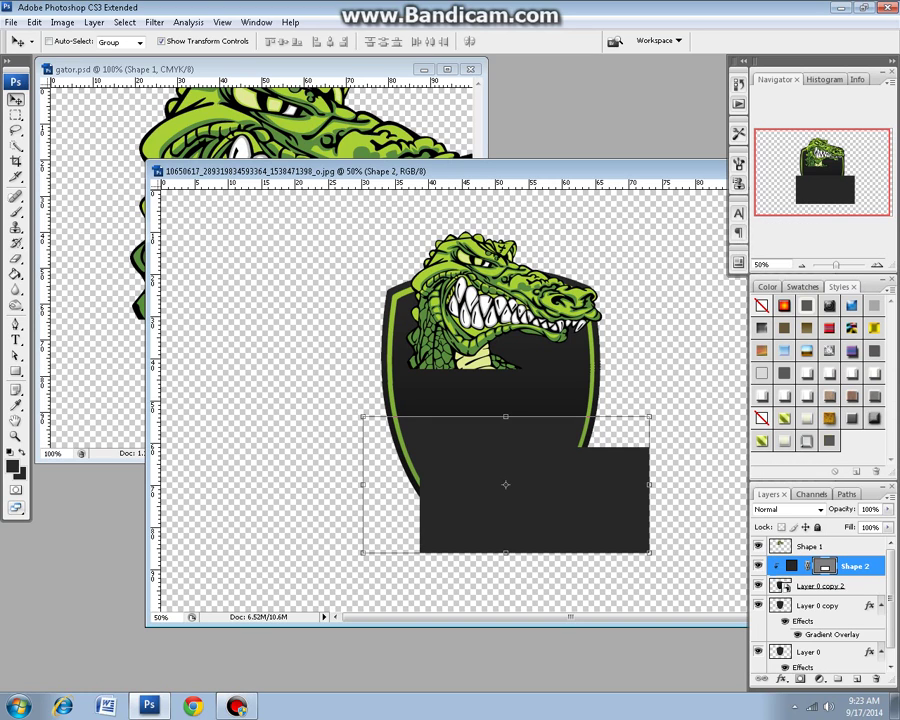
# Fill the clipped rectangle with black and raise its top edge slightly
pyautogui.click(818, 606)
pyautogui.click(792, 566)
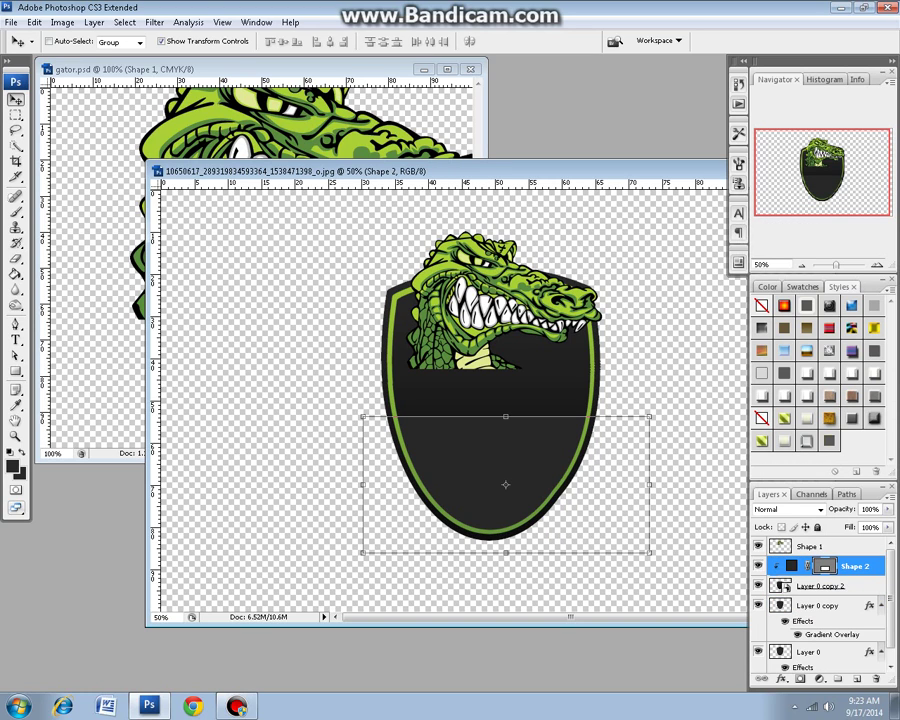
pyautogui.doubleClick(792, 566)
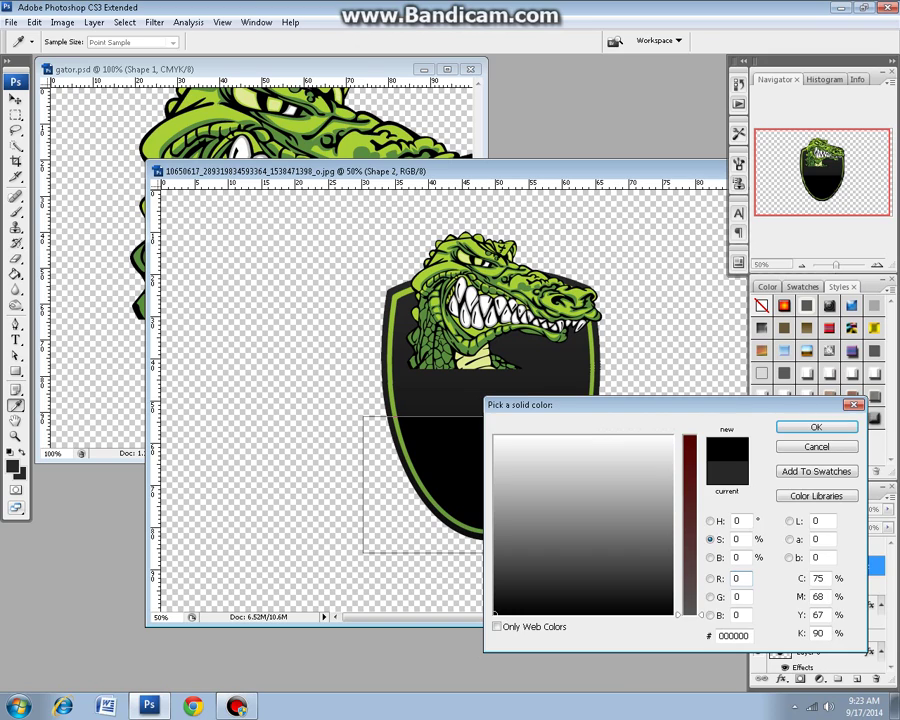
pyautogui.press('Return')
pyautogui.moveTo(506, 416); pyautogui.dragTo(506, 410)
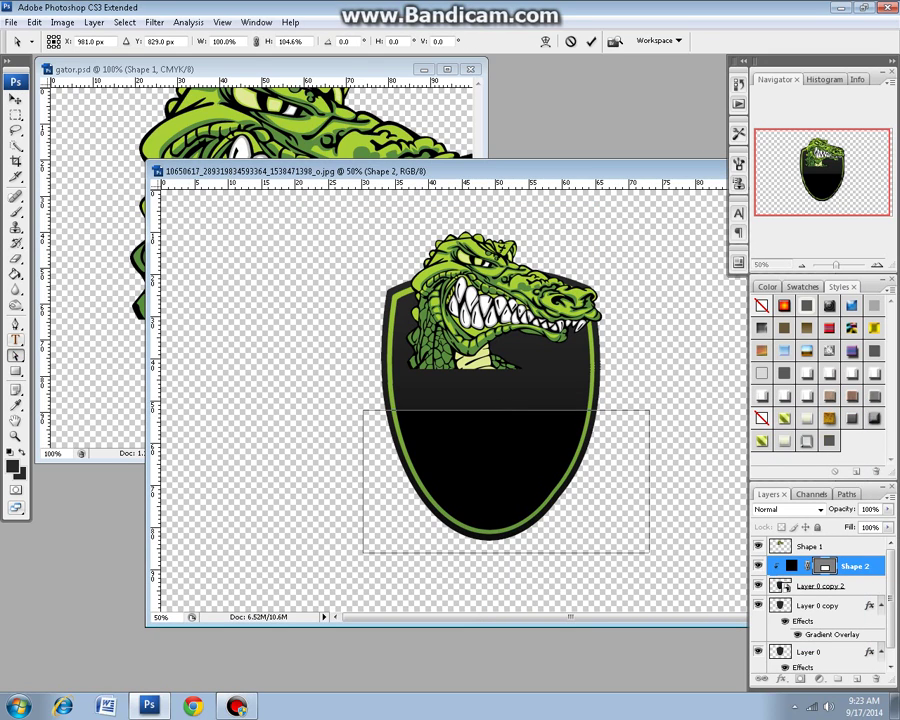
pyautogui.press('Return')
# Move the gator head layer down and slightly to the right
pyautogui.press('v')
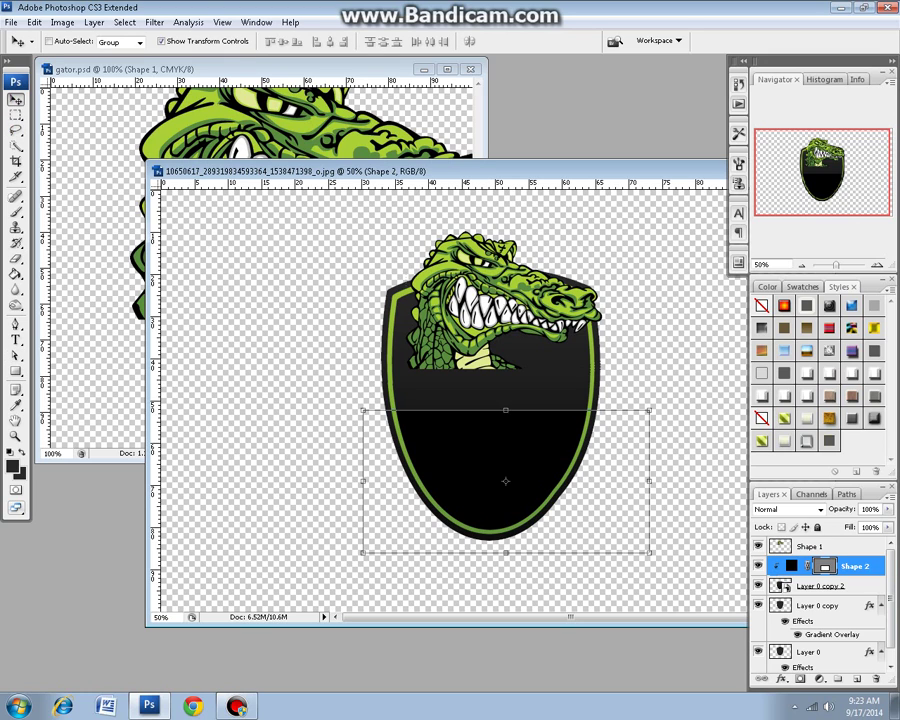
pyautogui.hotkey('alt', ']')
pyautogui.moveTo(500, 300); pyautogui.dragTo(508, 326)
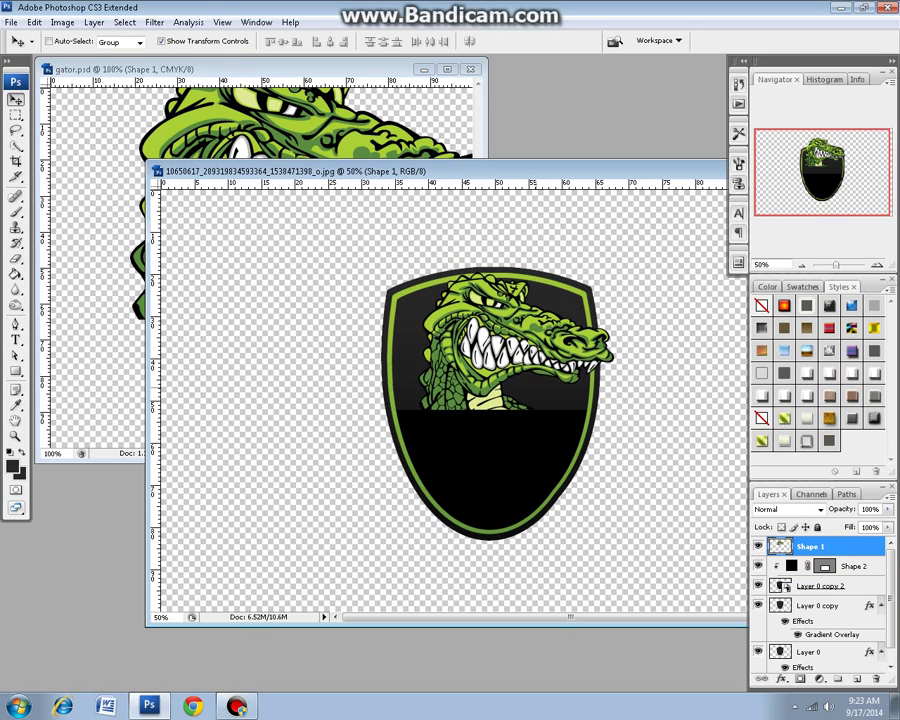
# Nudge the gator head right and down and enlarge it slightly with Free Transform
pyautogui.hotkey('ctrl', 't')
pyautogui.press('Right')
pyautogui.press('Right')
pyautogui.press('Down')
pyautogui.press('Down')
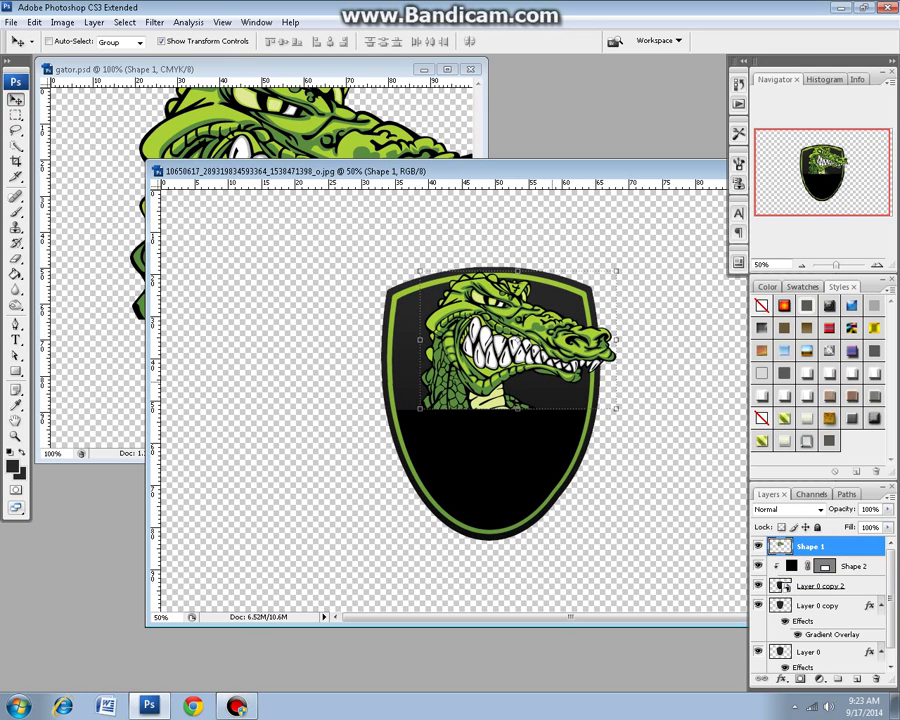
pyautogui.moveTo(419, 271); pyautogui.dragTo(412, 255)
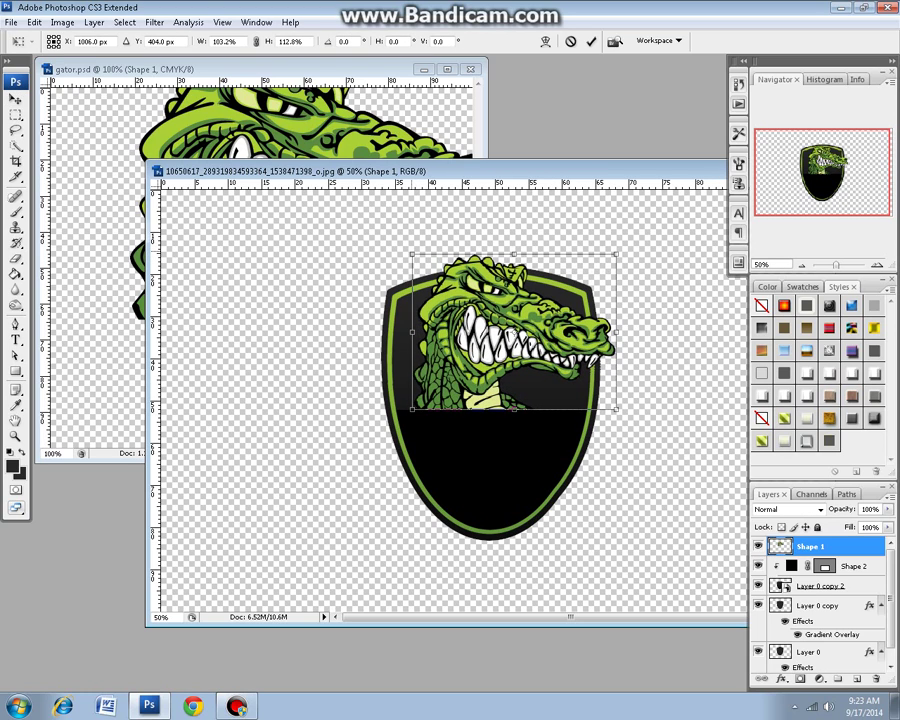
pyautogui.moveTo(412, 331); pyautogui.dragTo(409, 331)
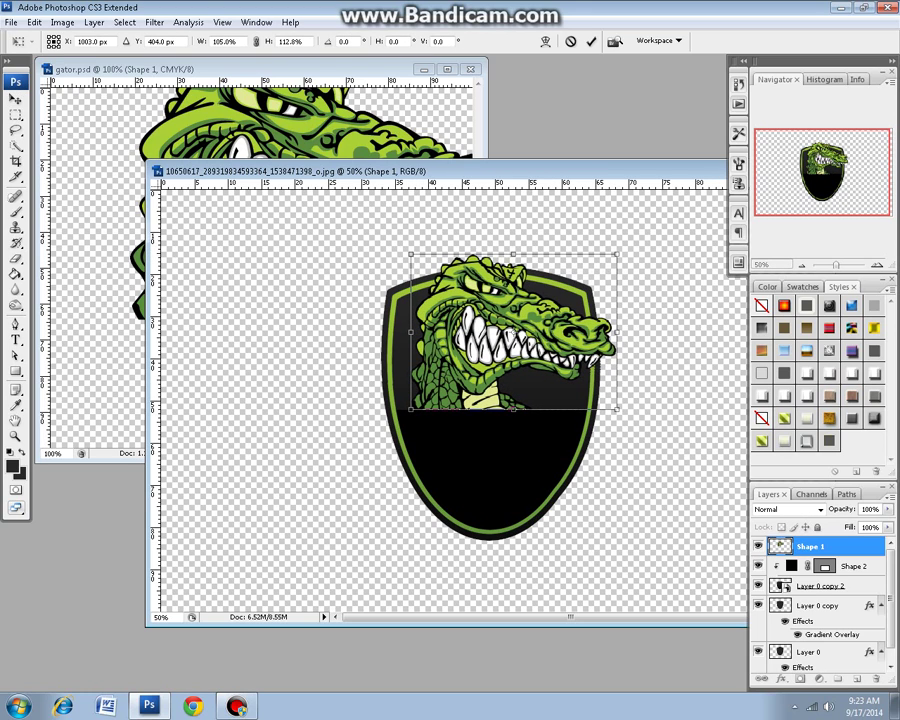
pyautogui.press('a')
pyautogui.press('Return')
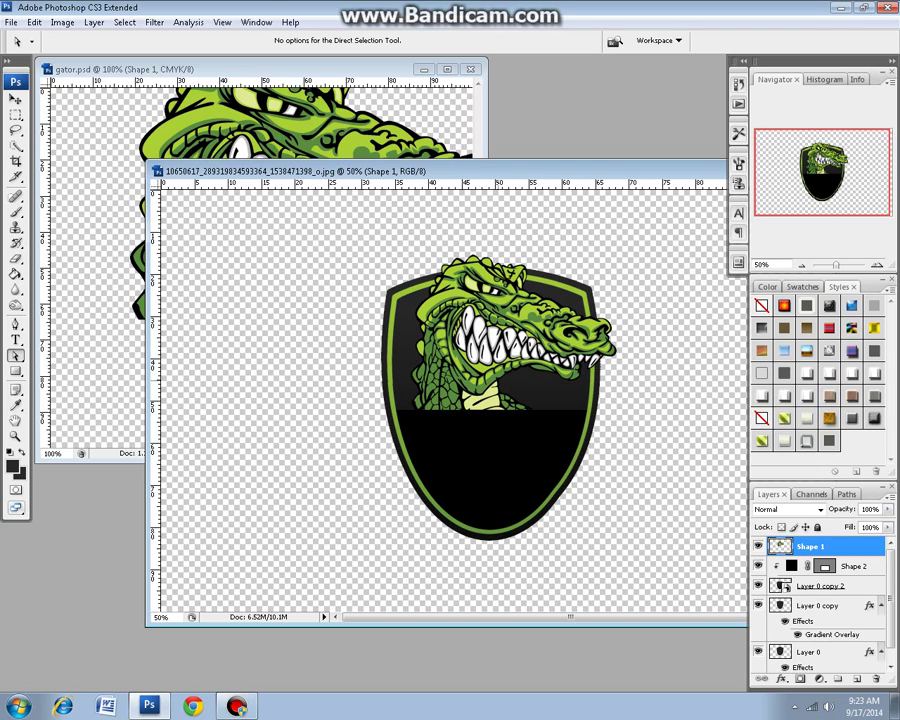
# Warp the gator head, bending its lower edge and neck outward to fit the shield
pyautogui.rightClick(810, 546)
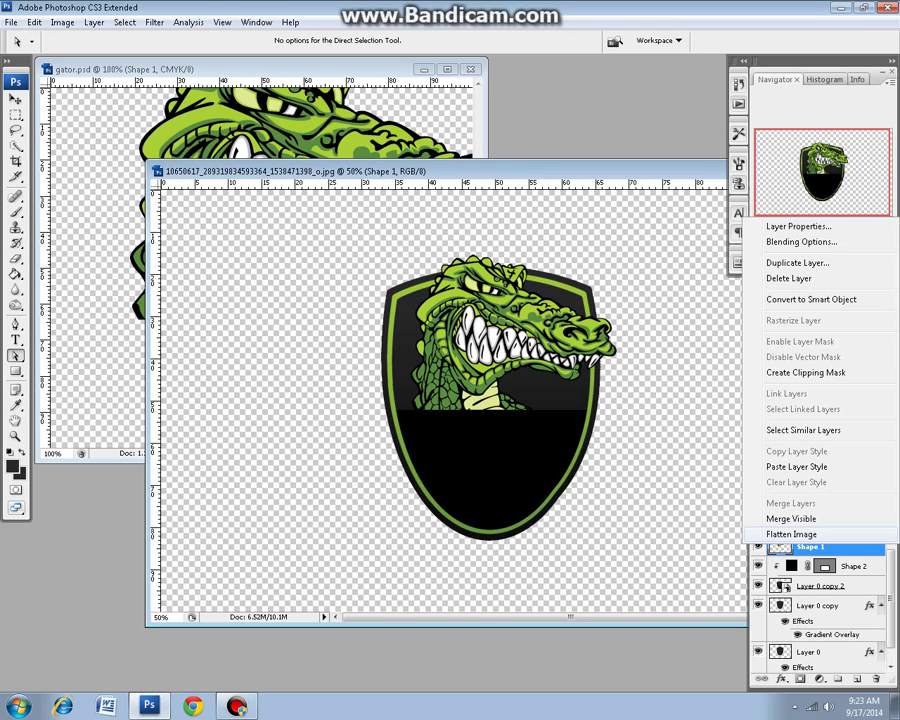
pyautogui.click(34, 22)
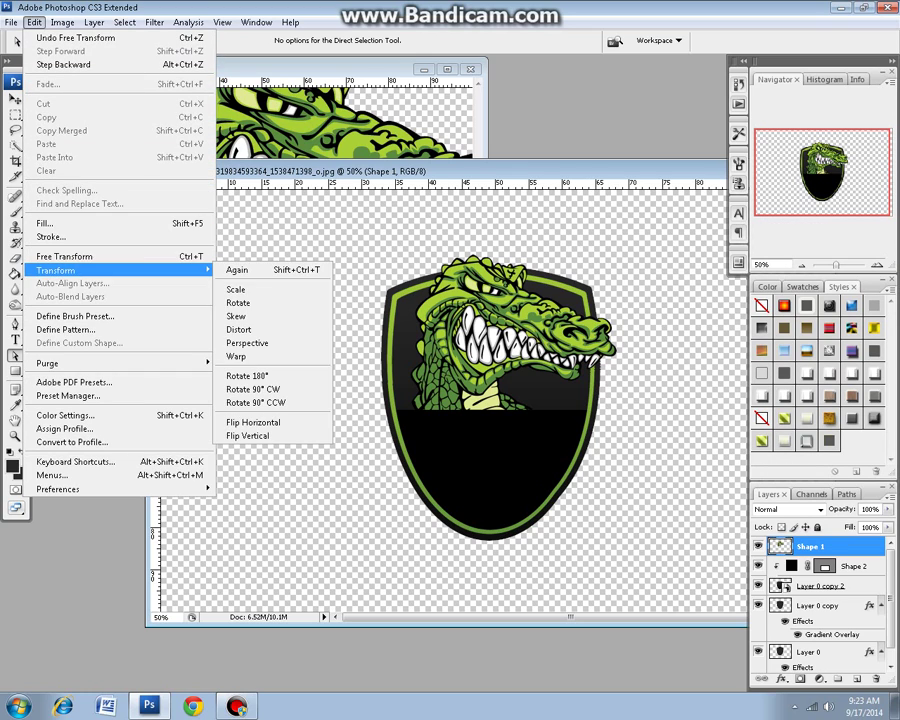
pyautogui.click(230, 355)
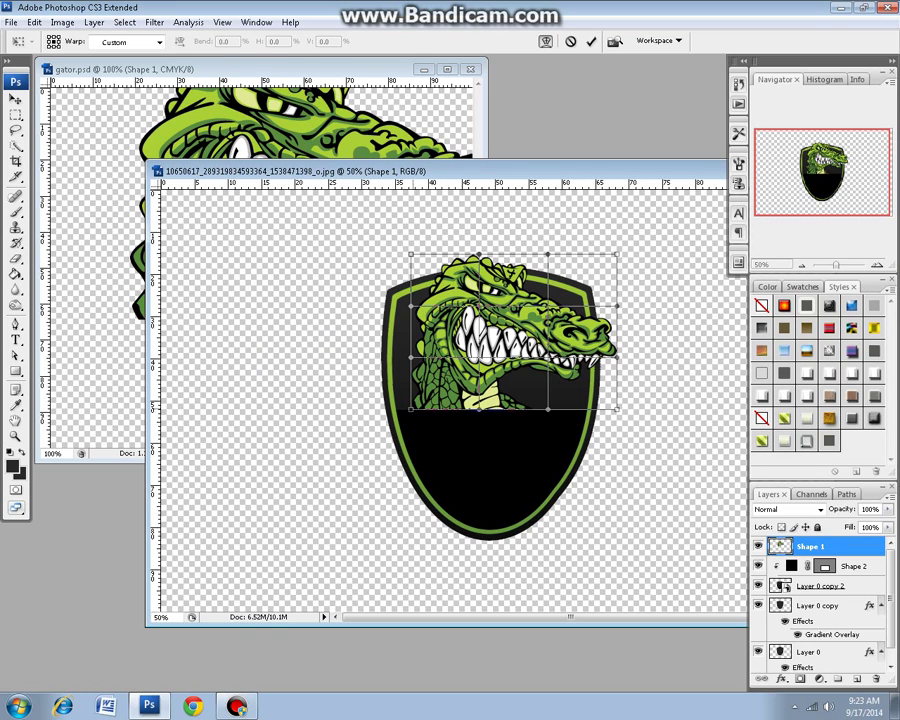
pyautogui.moveTo(411, 409); pyautogui.dragTo(403, 406)
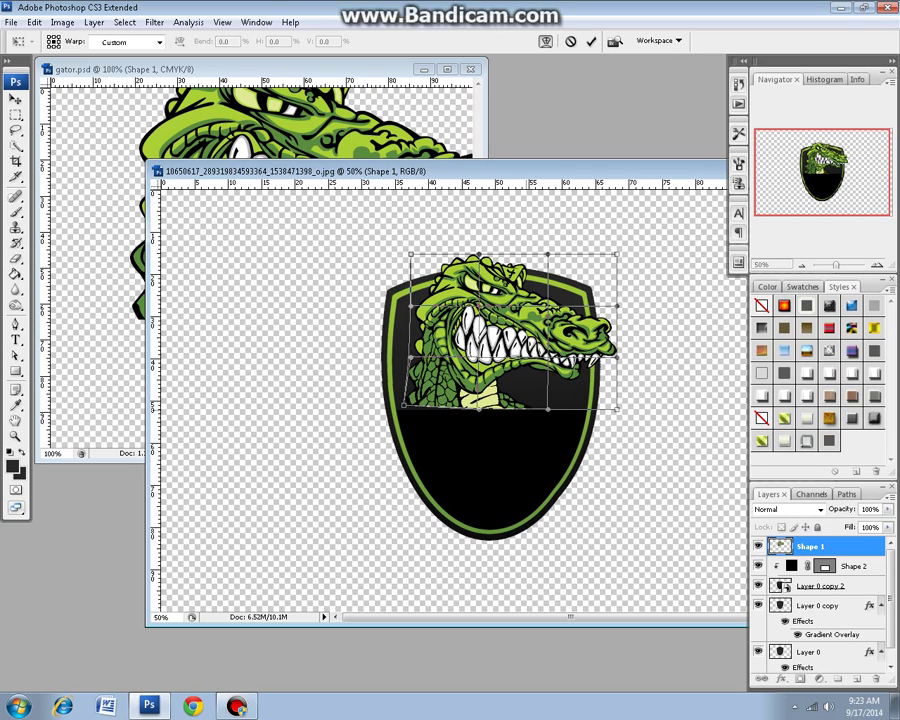
pyautogui.moveTo(470, 407); pyautogui.dragTo(472, 413)
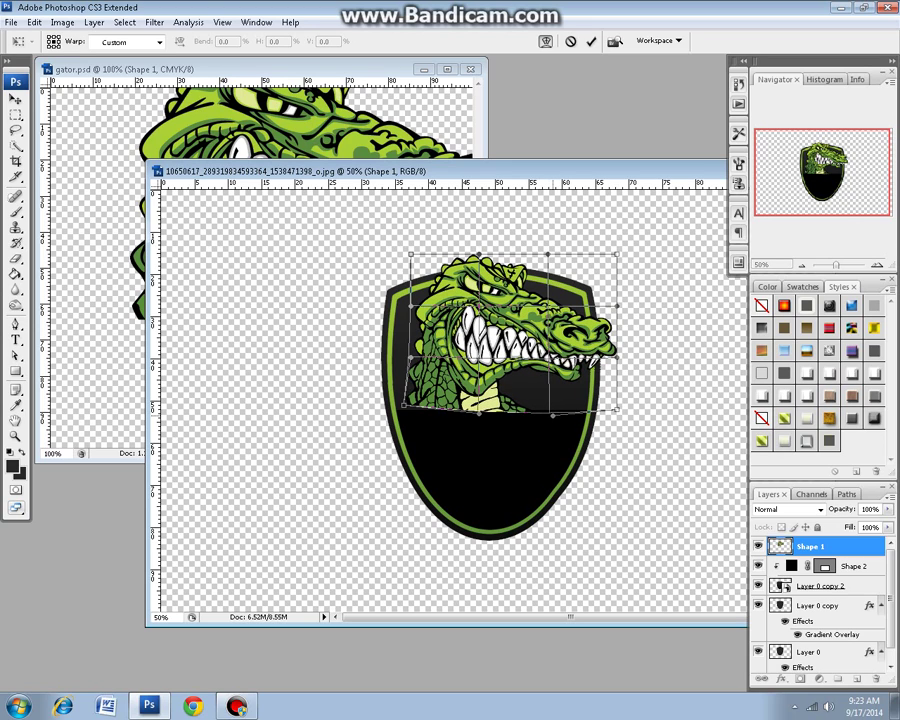
pyautogui.moveTo(548, 408); pyautogui.dragTo(553, 415)
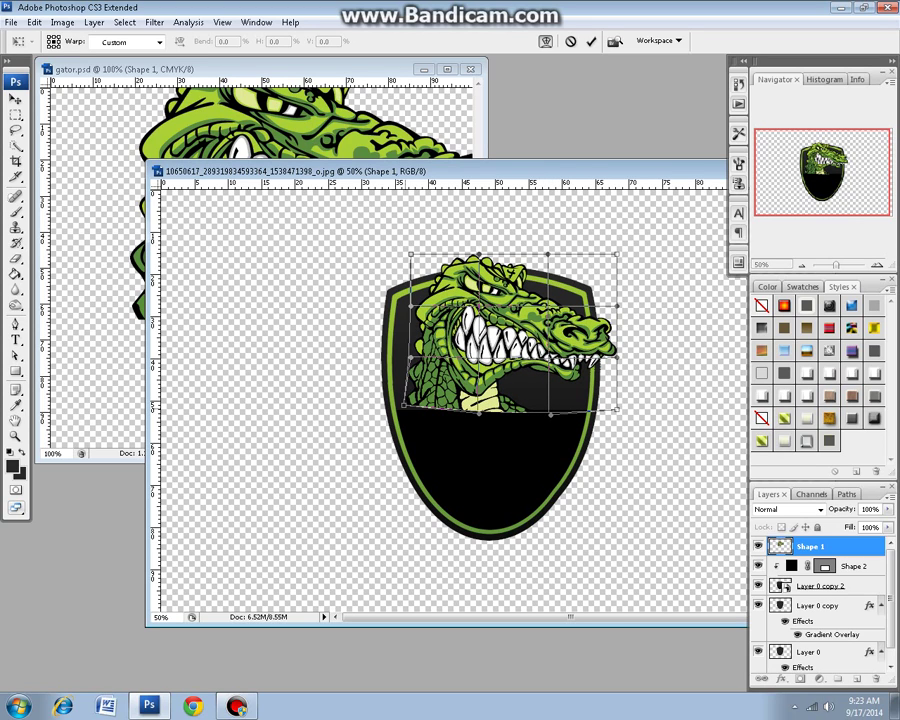
pyautogui.moveTo(403, 406); pyautogui.dragTo(398, 409)
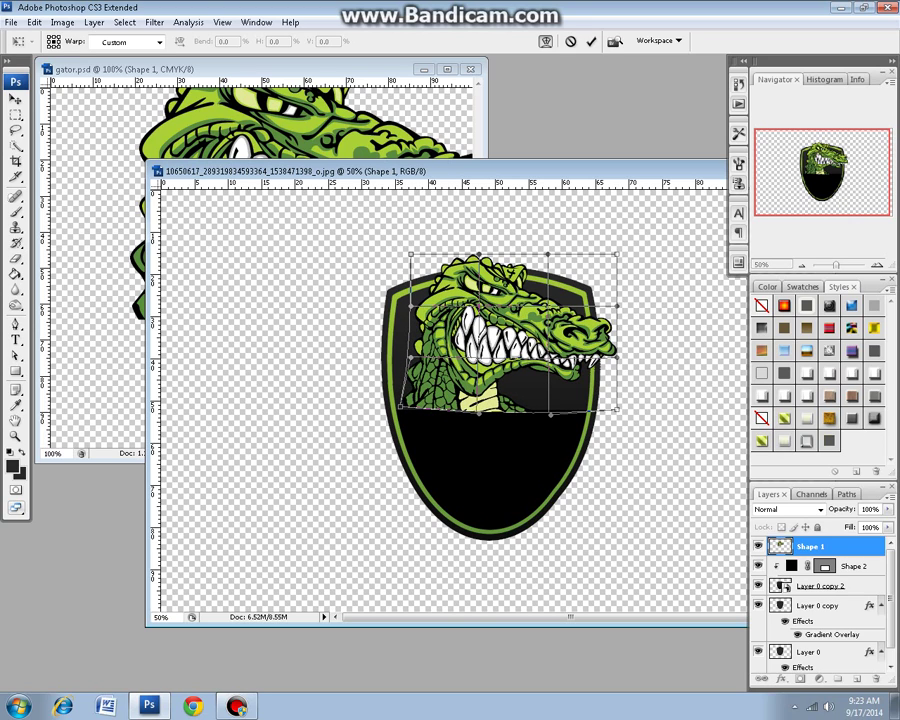
pyautogui.press('a')
pyautogui.press('Return')
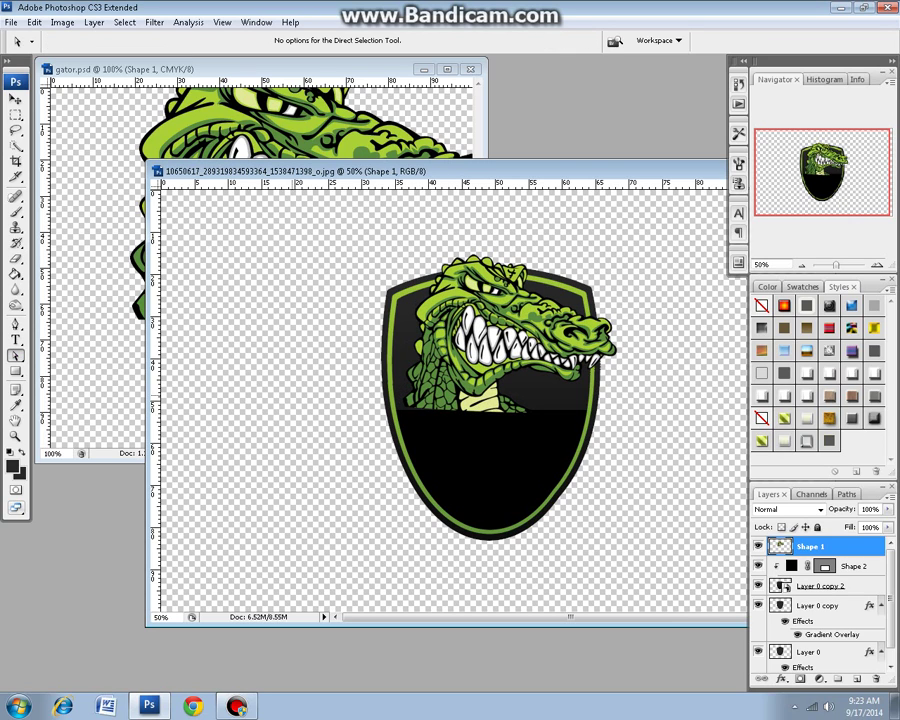
# Rasterize the Shape 2 layer holding the black lower panel
pyautogui.click(786, 586)
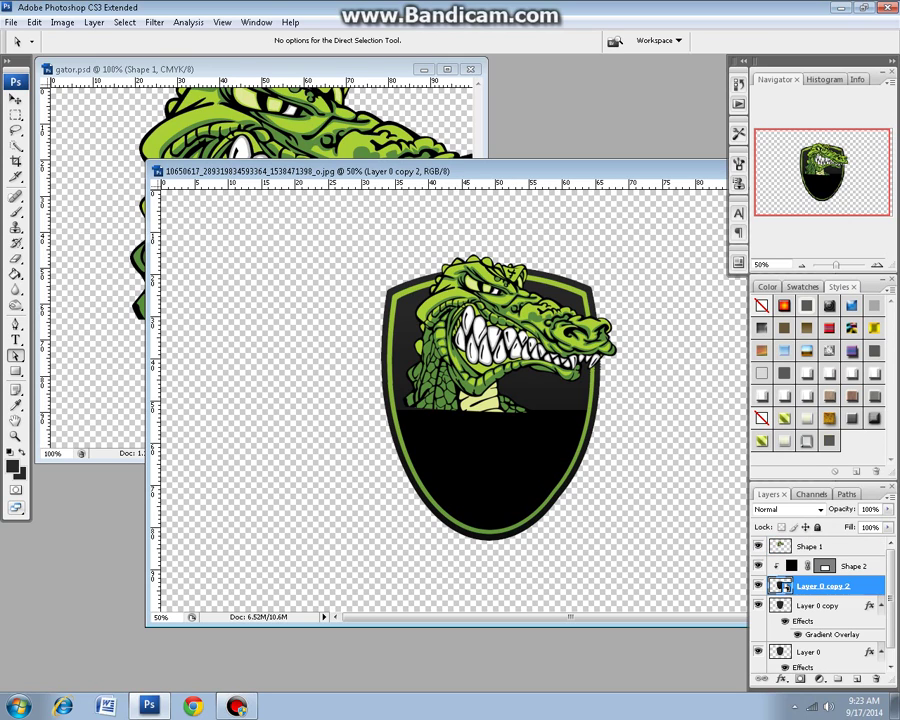
pyautogui.click(830, 566)
pyautogui.rightClick(830, 566)
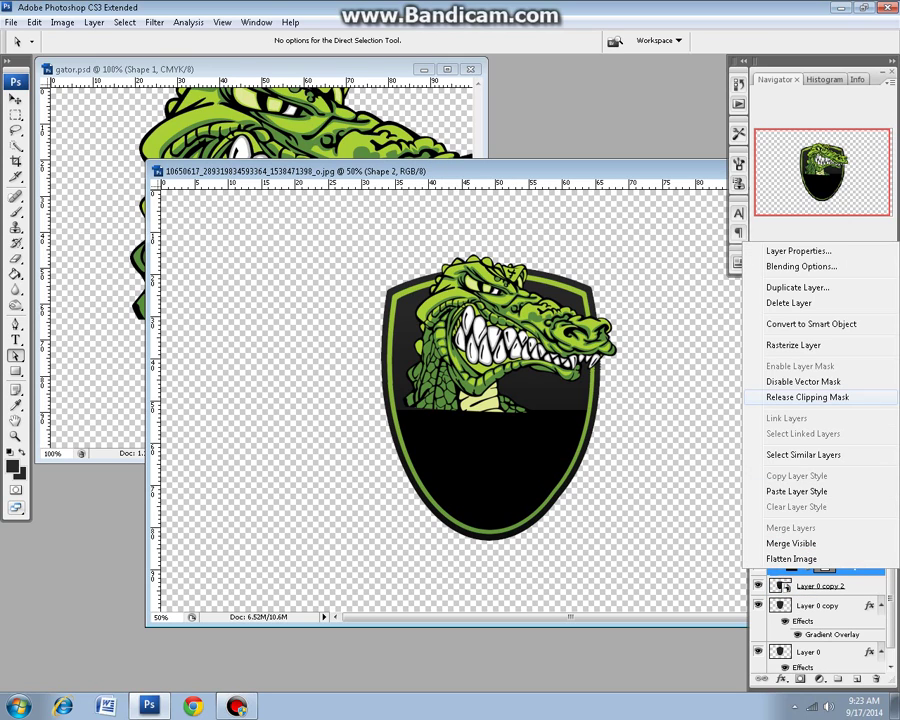
pyautogui.click(795, 345)
# Warp the panel's top edge into a gentle curve under the gator and apply it
pyautogui.click(34, 22)
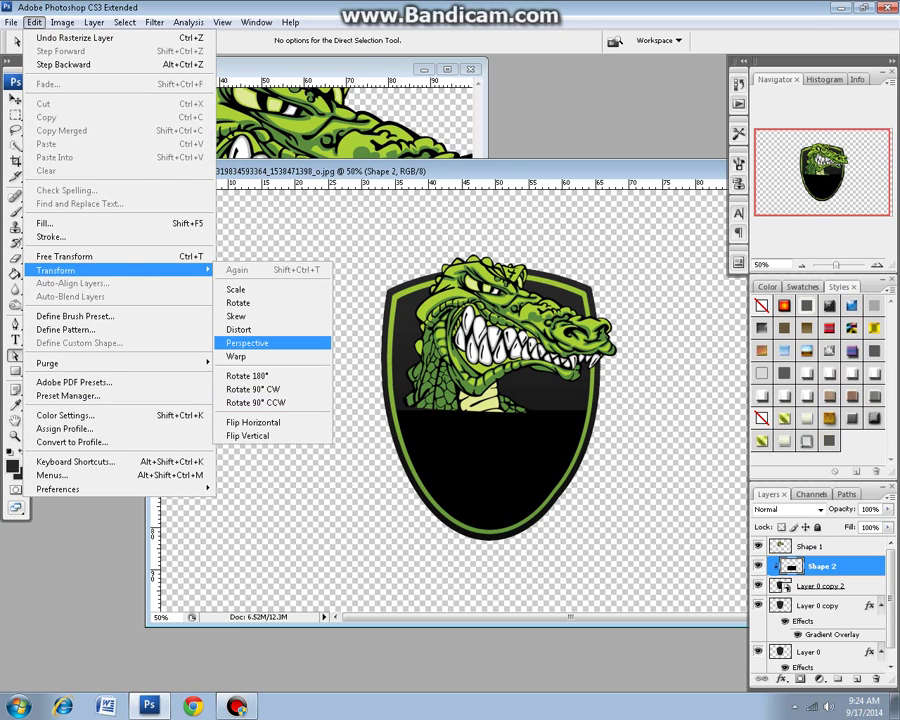
pyautogui.click(250, 356)
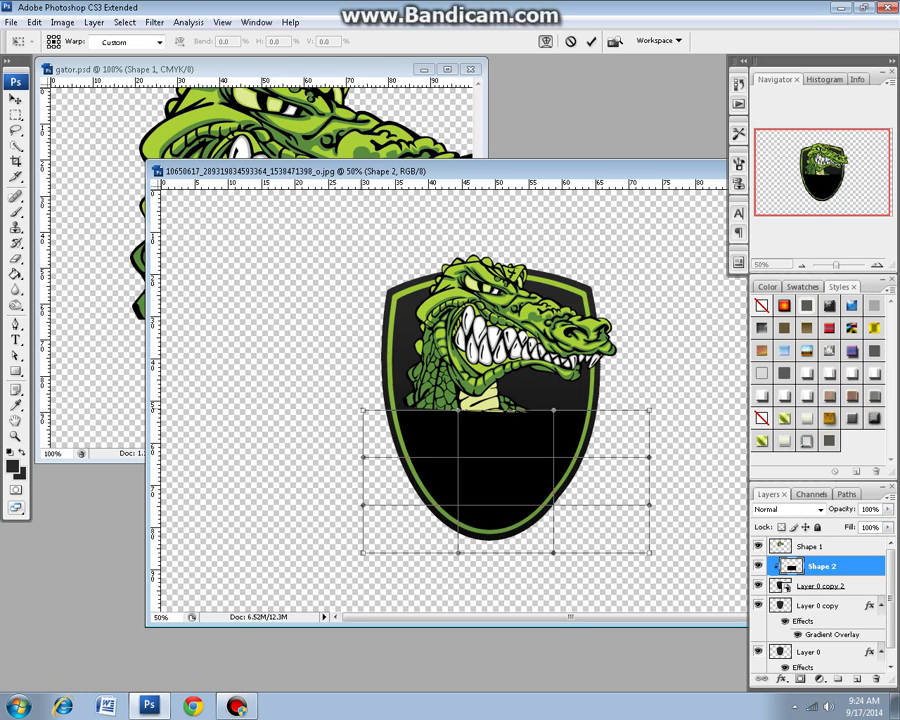
pyautogui.moveTo(363, 410); pyautogui.dragTo(355, 402)
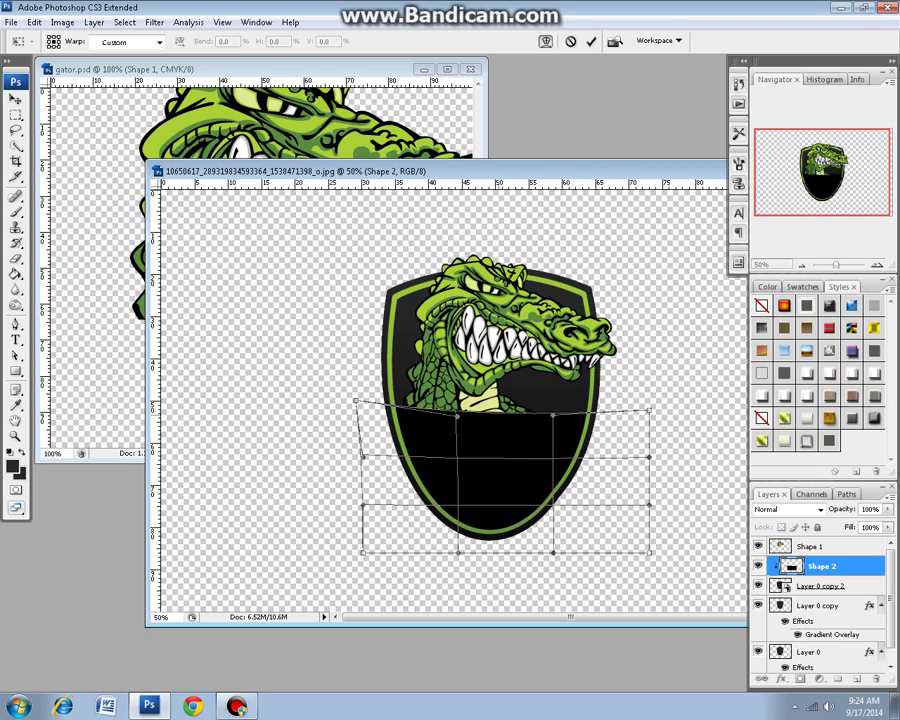
pyautogui.moveTo(440, 407); pyautogui.dragTo(452, 414)
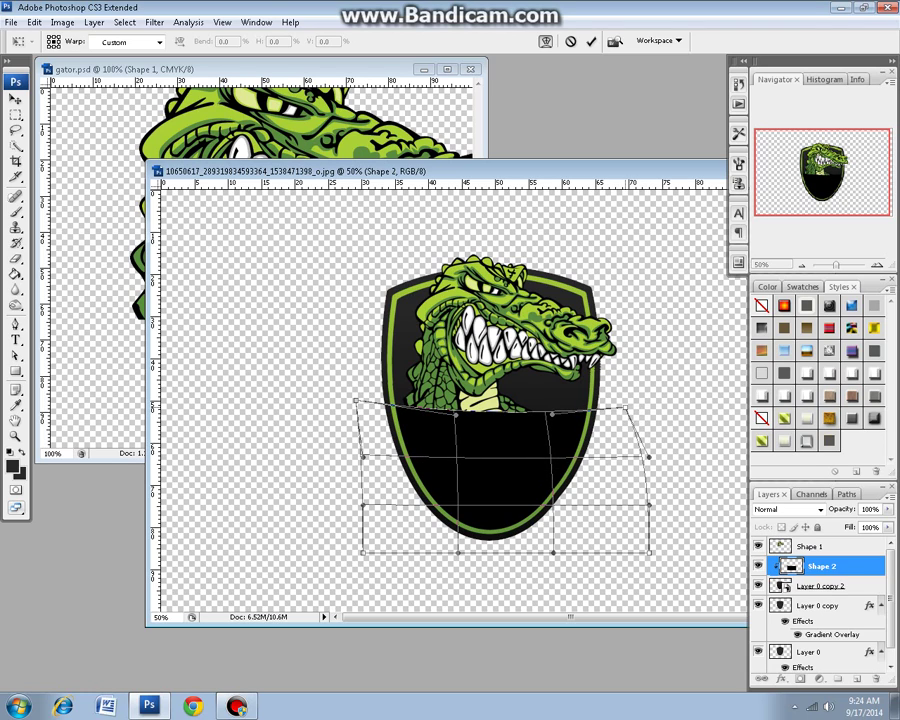
pyautogui.moveTo(650, 410)
pyautogui.mouseDown()
pyautogui.moveTo(583, 401)
pyautogui.moveTo(590, 397)
pyautogui.mouseUp()
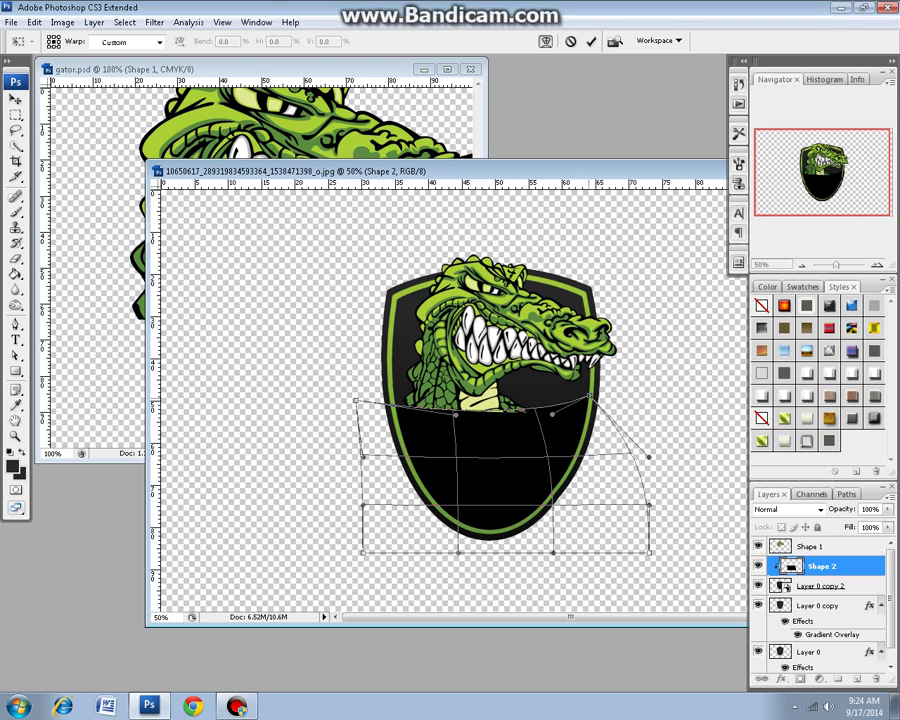
pyautogui.moveTo(589, 397); pyautogui.dragTo(578, 409)
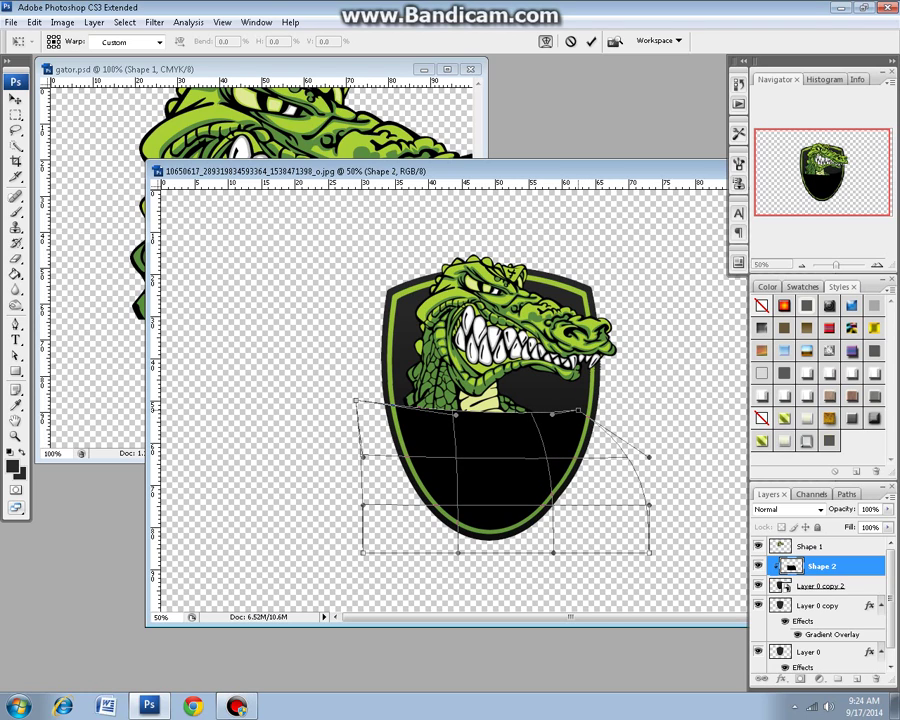
pyautogui.moveTo(578, 409); pyautogui.dragTo(589, 407)
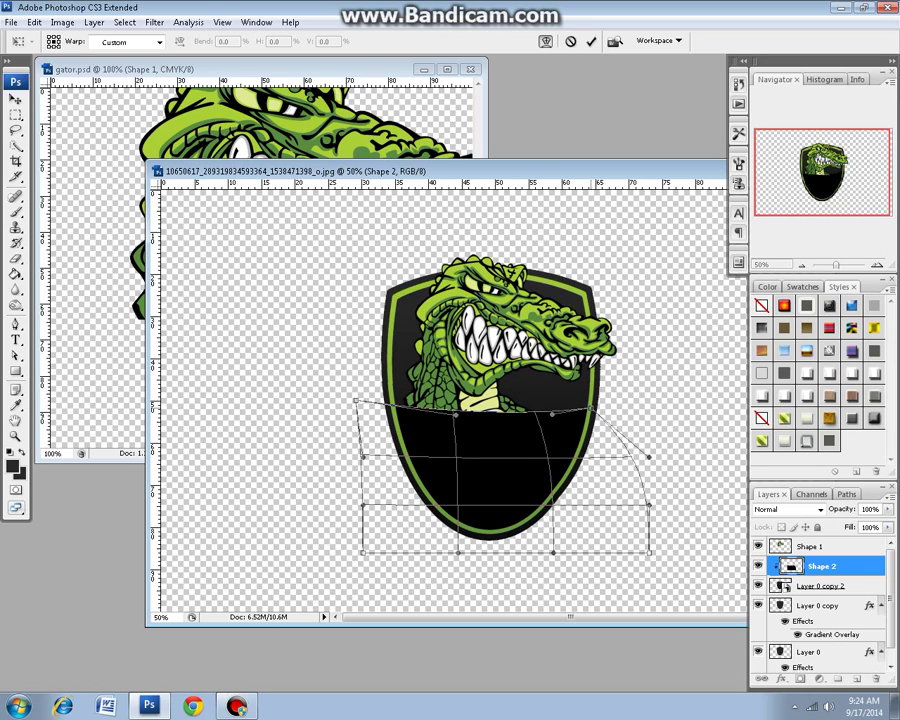
pyautogui.press('a')
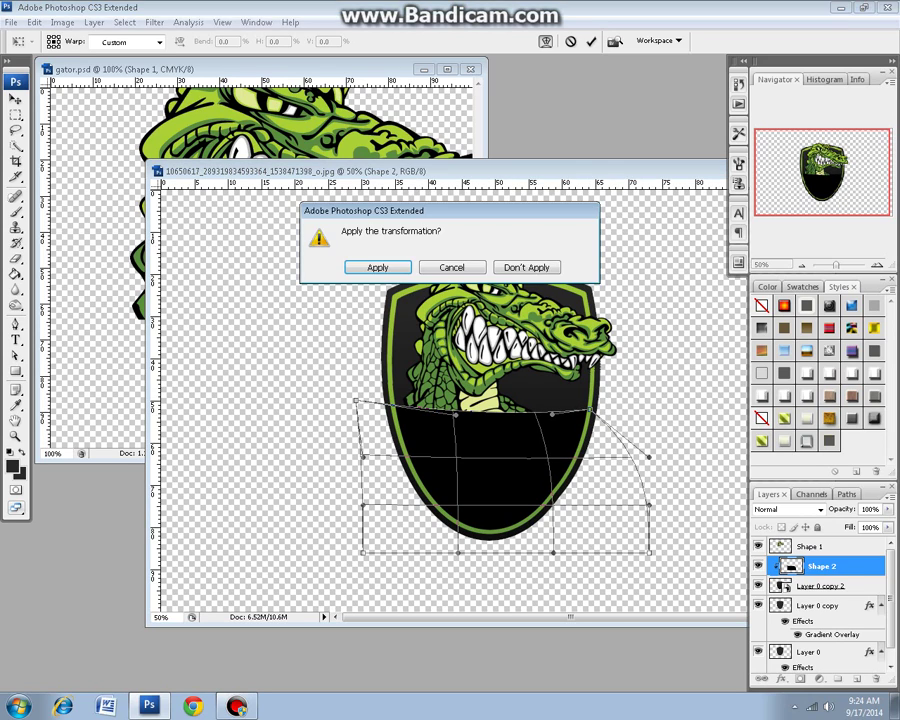
pyautogui.press('Return')
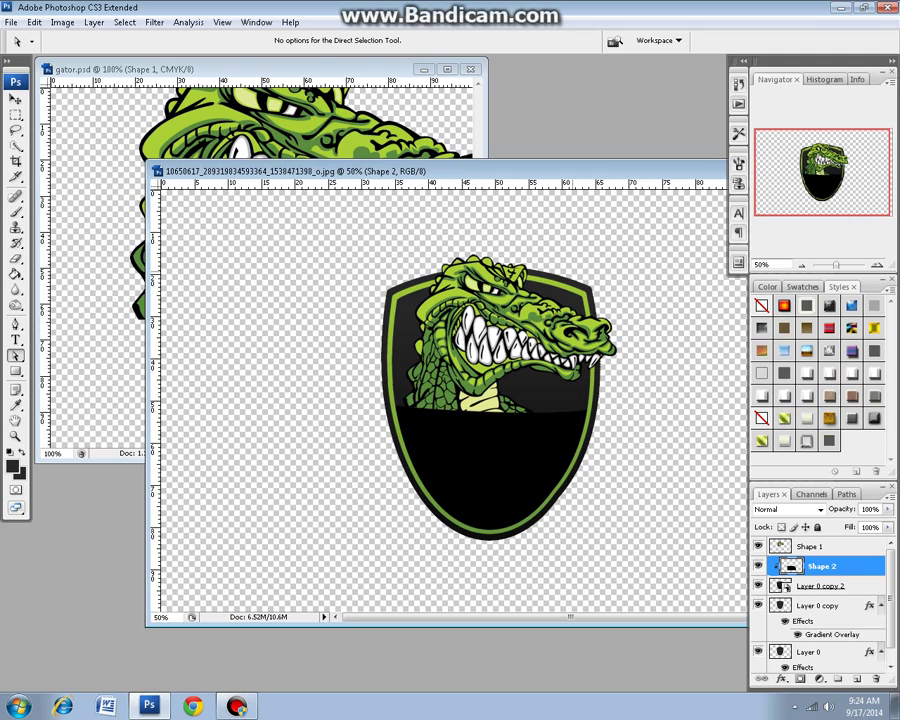
# Select the Shape 1 gator layer with the Move tool
pyautogui.press('v')
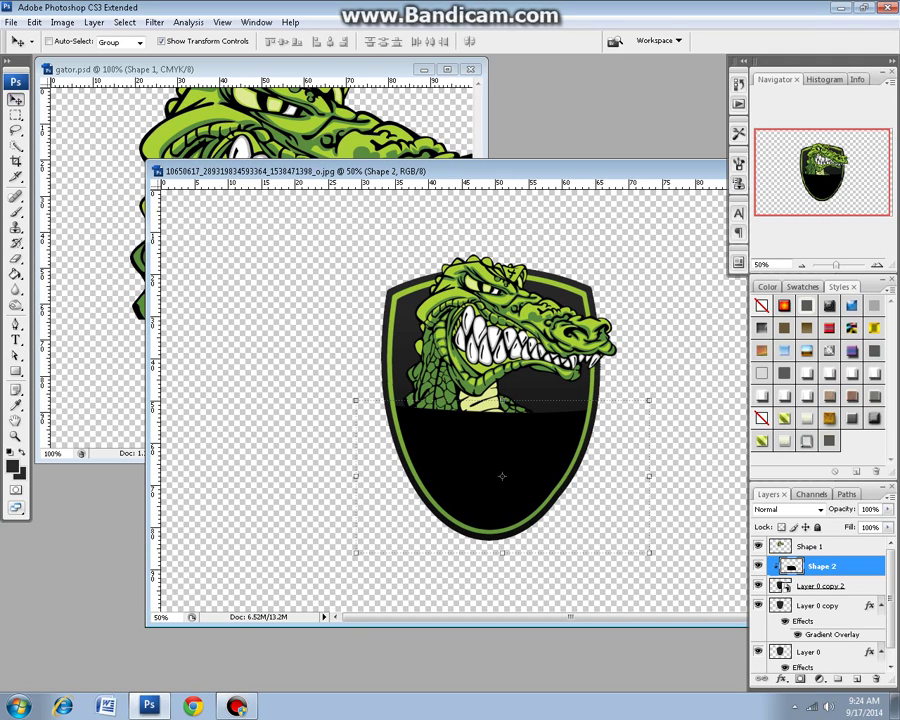
pyautogui.hotkey('alt', ']')
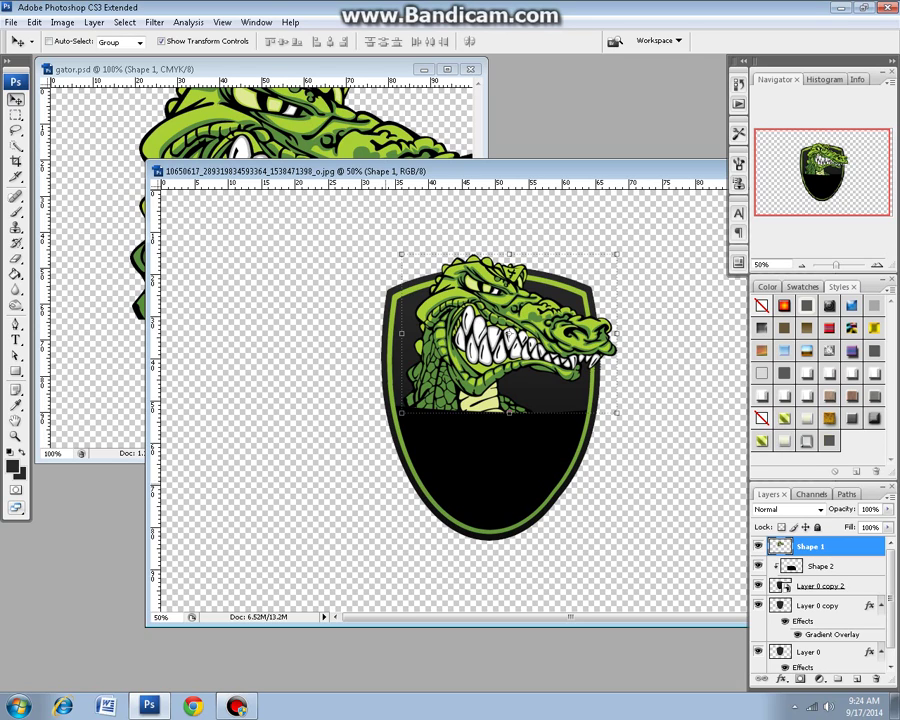
pyautogui.press('t')
pyautogui.click(510, 333)
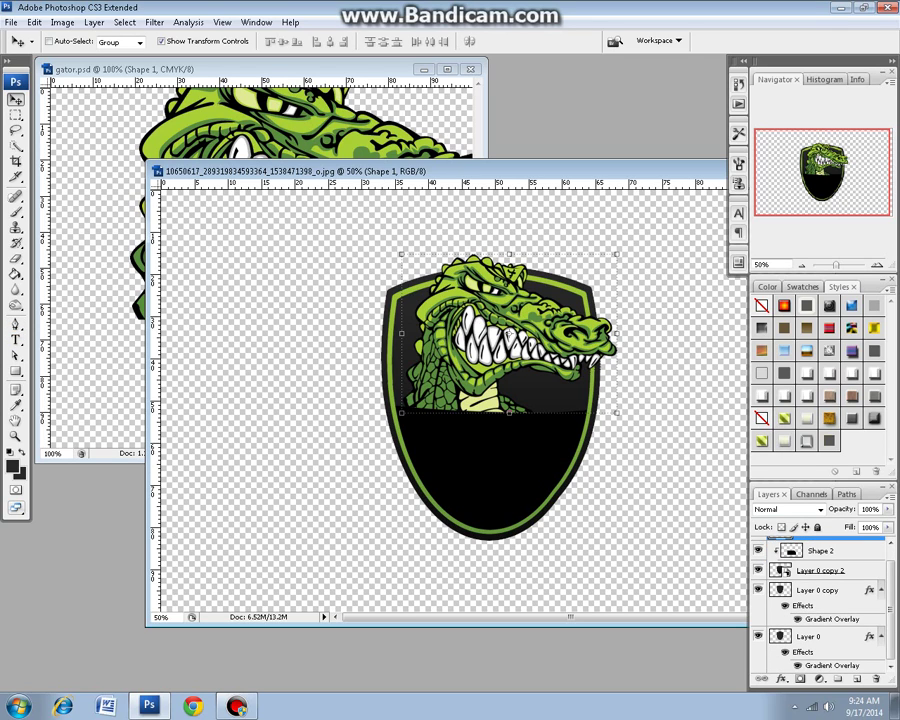
# Add a new bottom layer filled with dark grey behind the shield
pyautogui.keyDown('ctrl'); pyautogui.click(608, 504); pyautogui.keyUp('ctrl')
pyautogui.hotkey('ctrl', 'shift', 'alt', 'n')
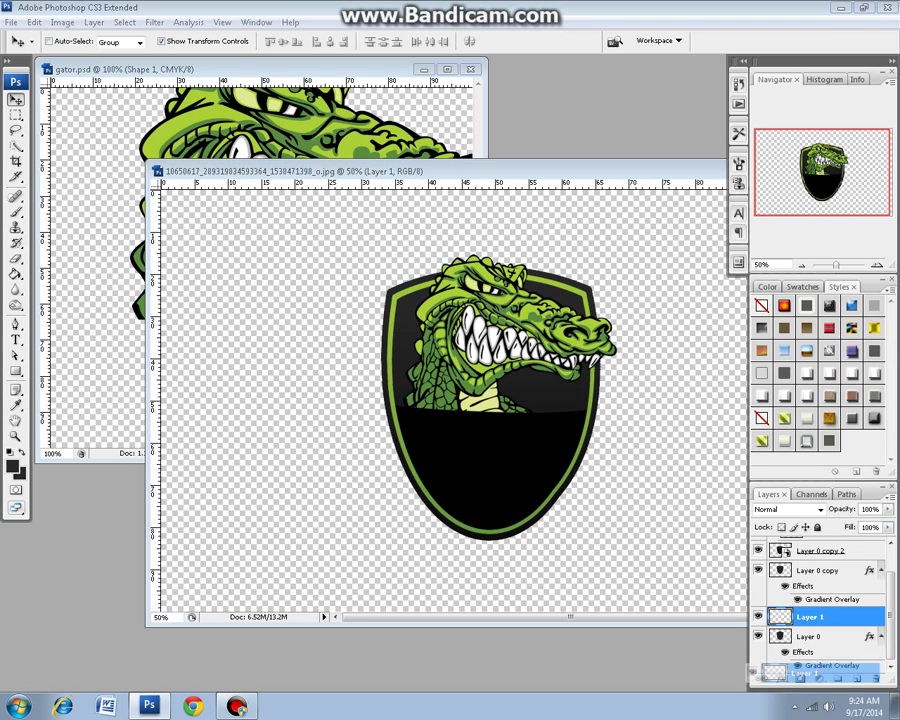
pyautogui.hotkey('ctrl', 'shift', '[')
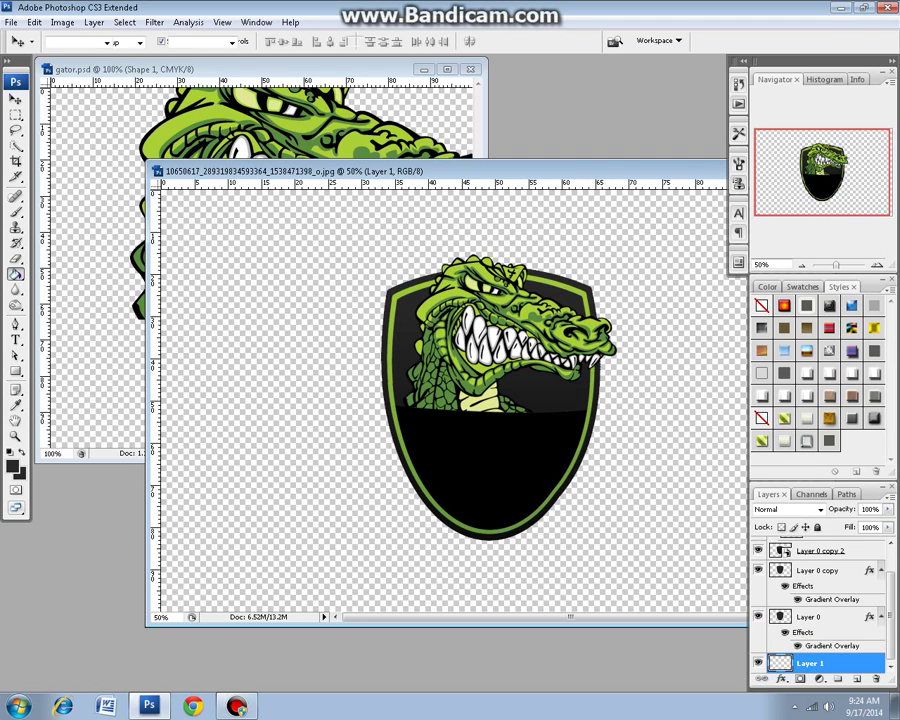
pyautogui.press('g')
pyautogui.click(250, 450)
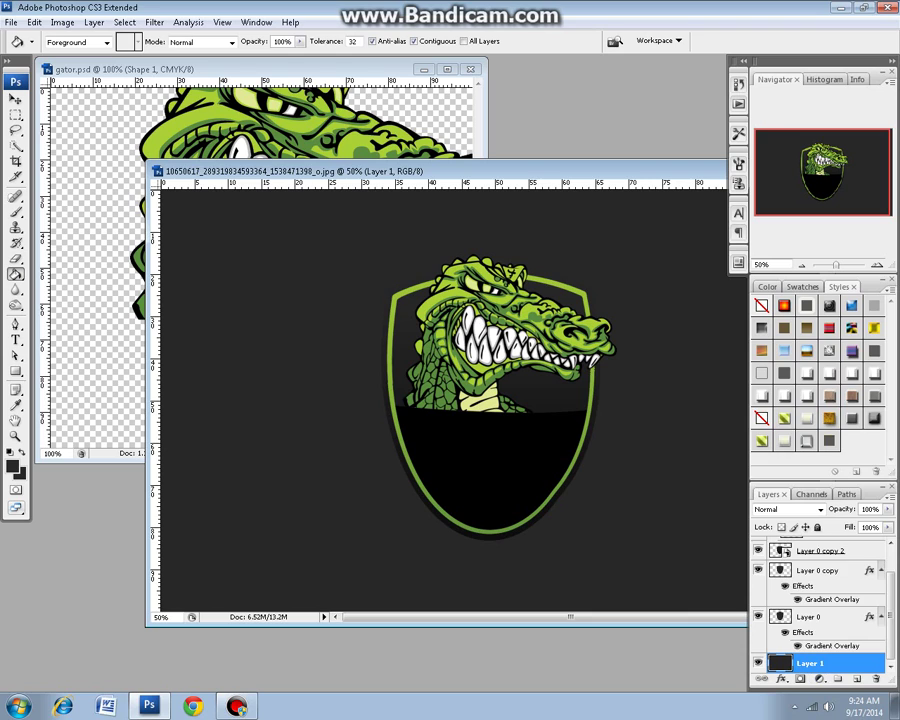
pyautogui.rightClick(812, 663)
# Add a background gradient overlay running from black to the artwork's sampled green
pyautogui.click(790, 361)
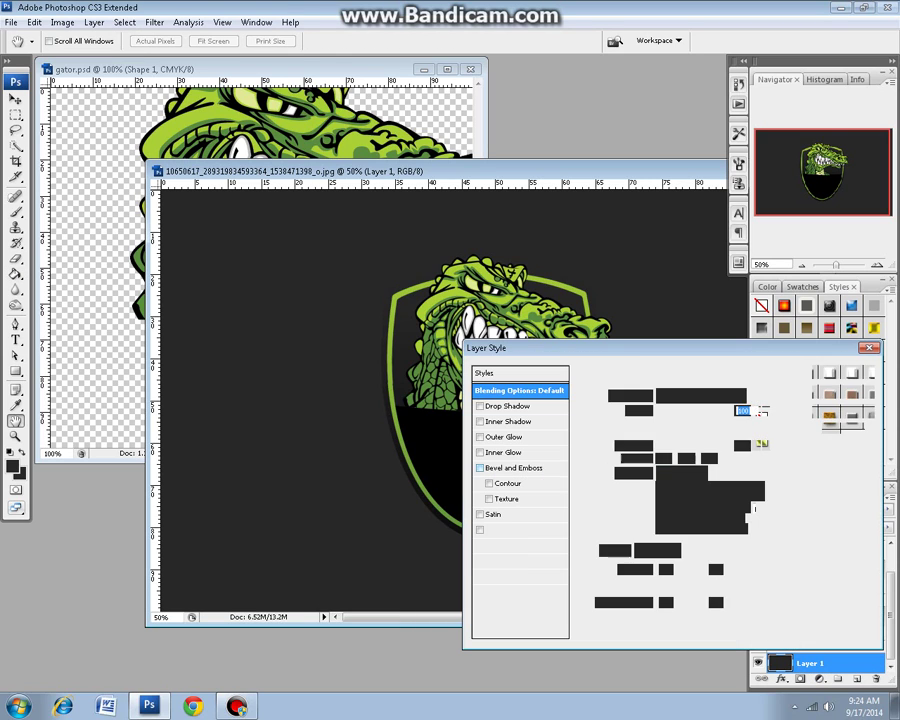
pyautogui.click(500, 545)
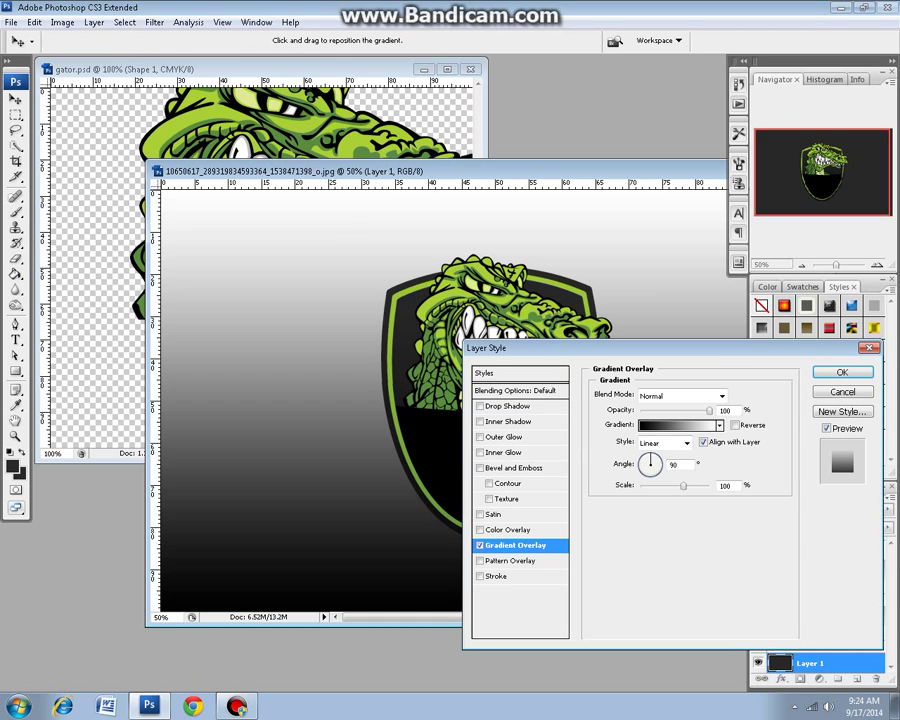
pyautogui.click(640, 476)
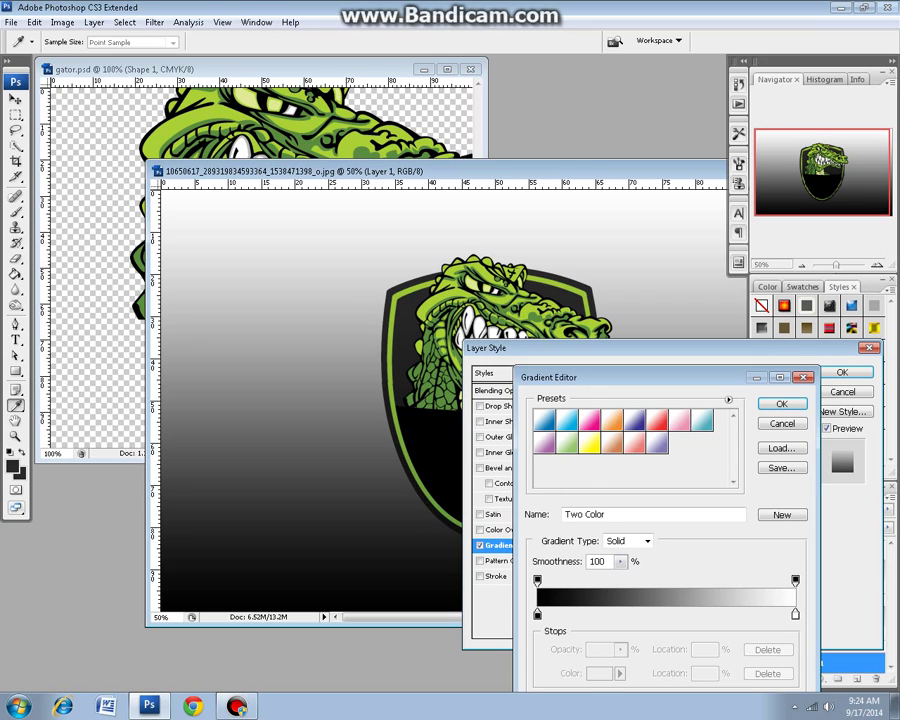
pyautogui.click(795, 614)
pyautogui.click(600, 673)
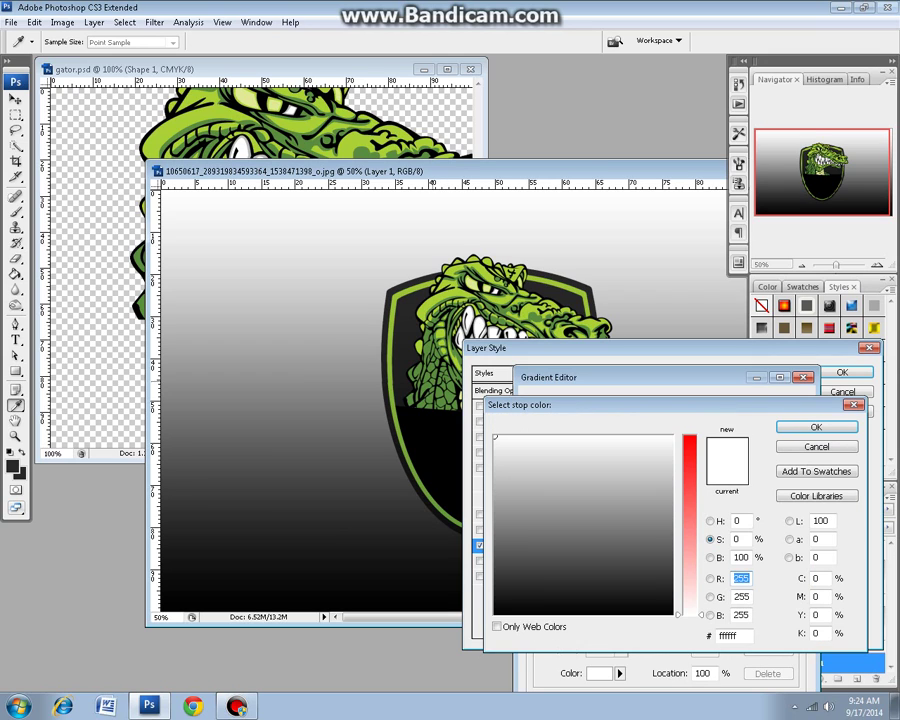
pyautogui.click(488, 312)
pyautogui.click(816, 427)
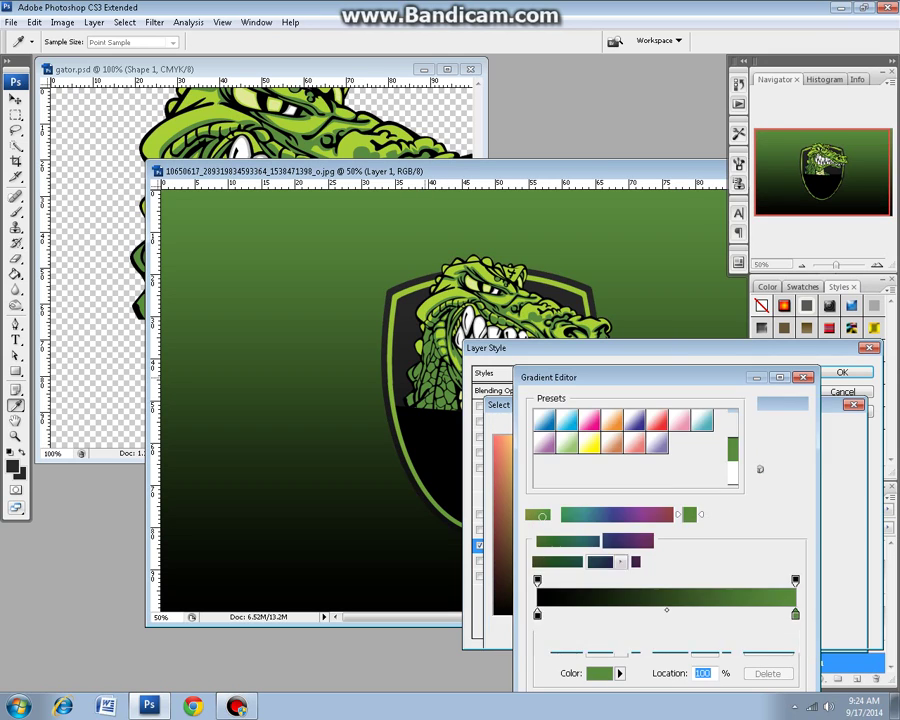
pyautogui.click(781, 403)
# Make the gradient radial at 150% scale, reversed so the centre glows green
pyautogui.click(687, 442)
pyautogui.click(655, 464)
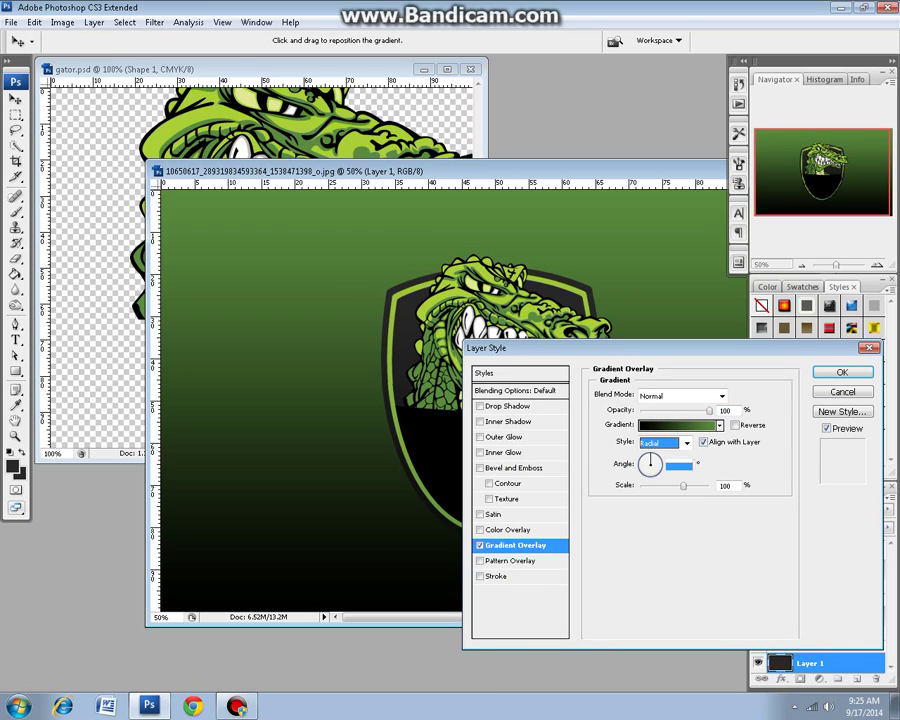
pyautogui.moveTo(683, 486); pyautogui.dragTo(688, 486)
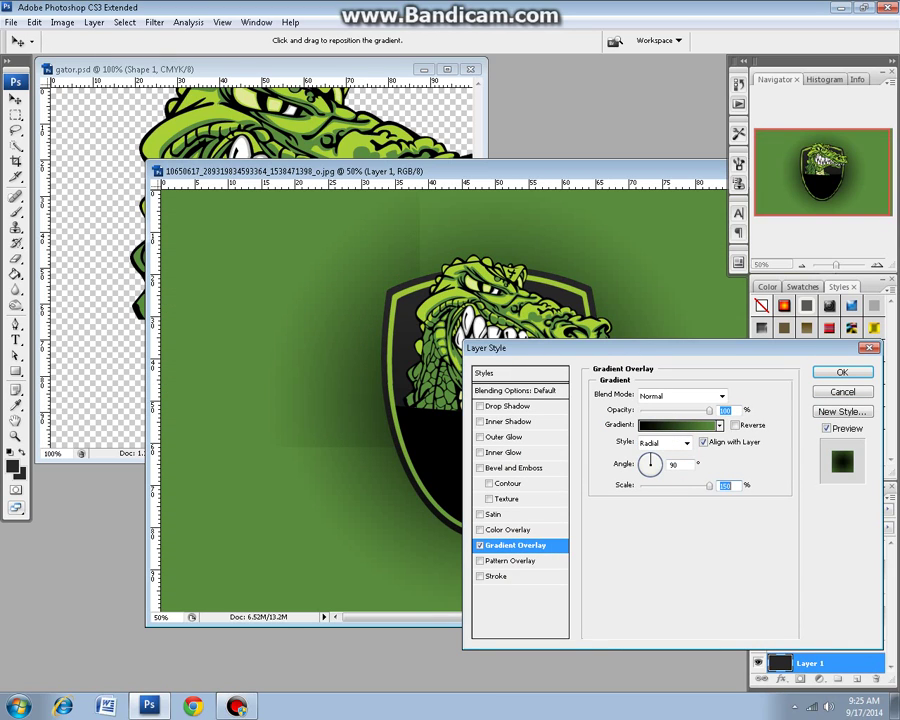
pyautogui.click(735, 425)
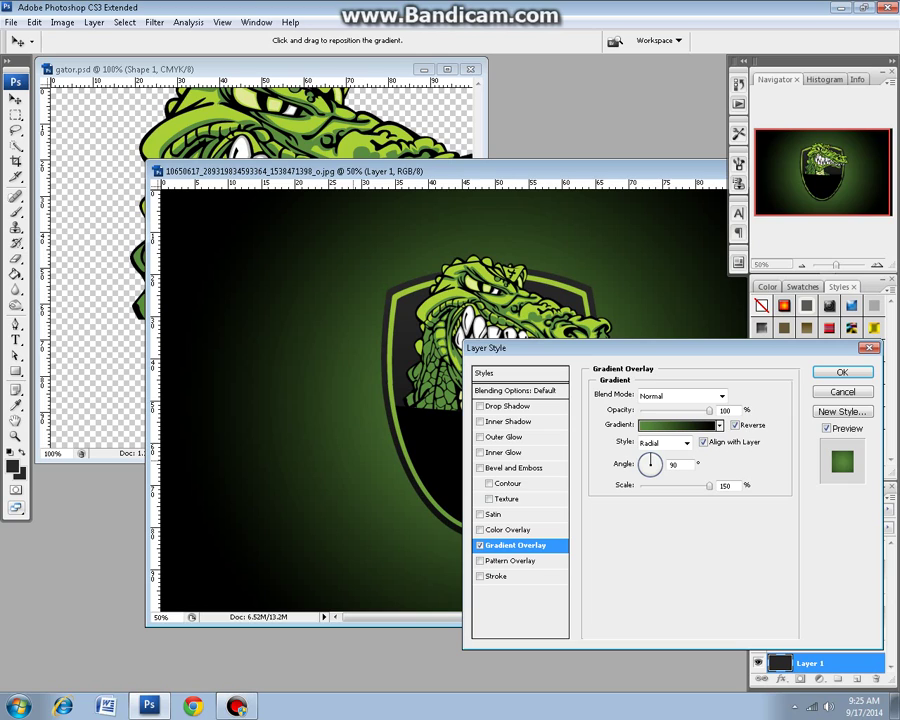
pyautogui.press('Return')
pyautogui.press('g')
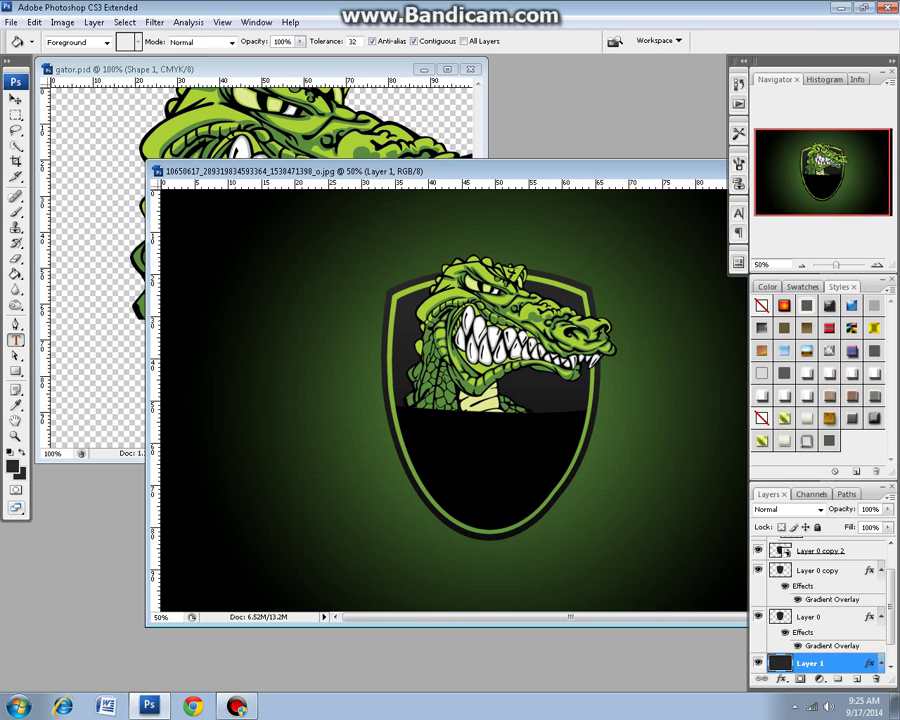
# Type the lettering in the shield's lower black area and move its layer to the top
pyautogui.click(16, 340)
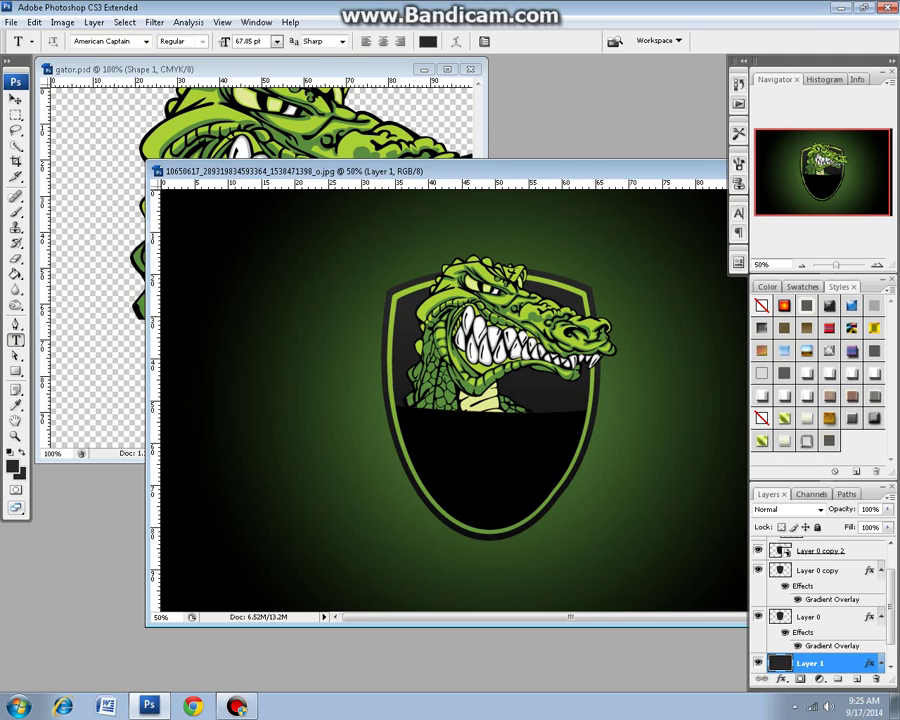
pyautogui.click(445, 432)
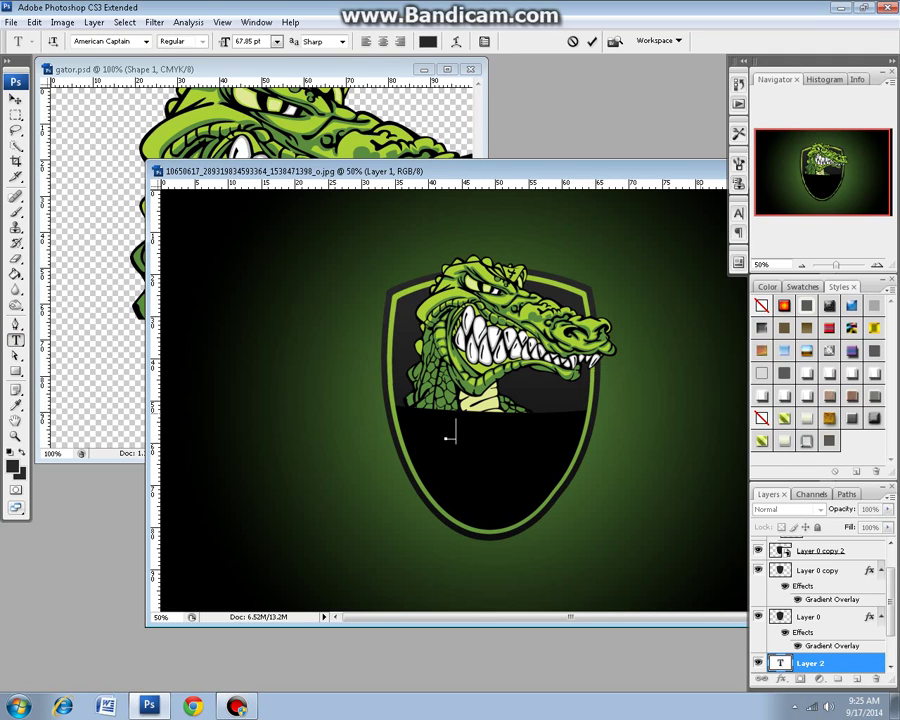
pyautogui.write('GAT')
pyautogui.hotkey('ctrl', 'Return')
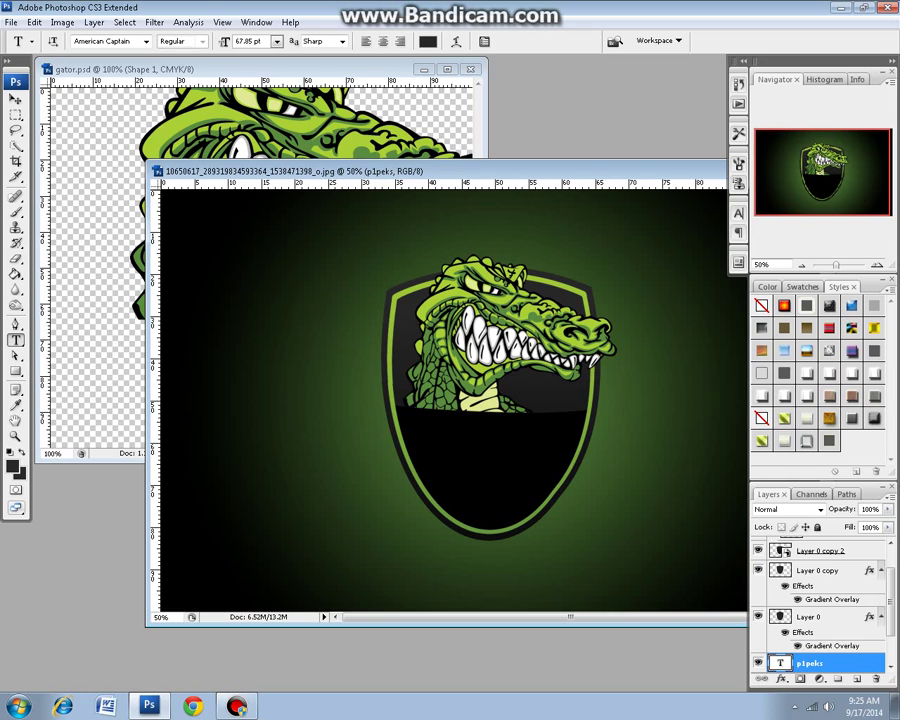
pyautogui.hotkey('ctrl', 'shift', ']')
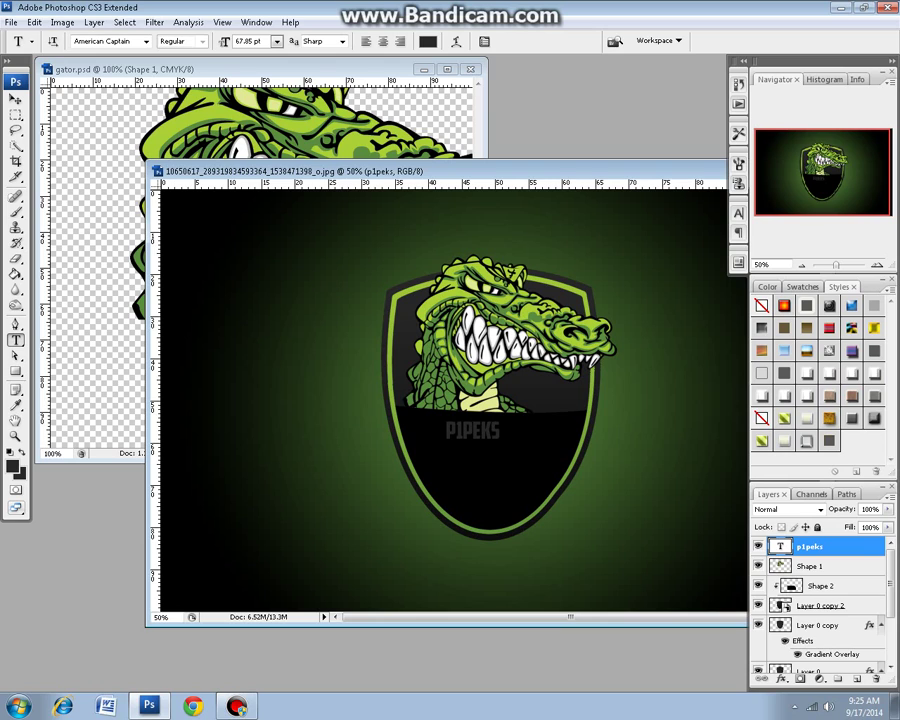
# Copy the shield outline's gradient layer style and paste it onto the text layer
pyautogui.click(820, 625)
pyautogui.click(757, 625)
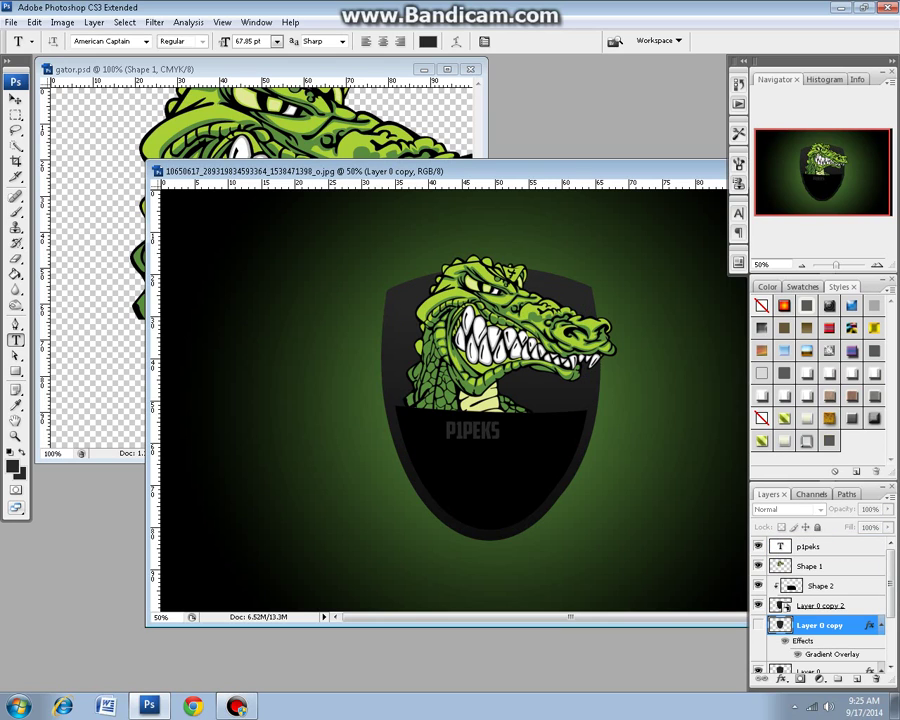
pyautogui.rightClick(820, 625)
pyautogui.click(760, 525)
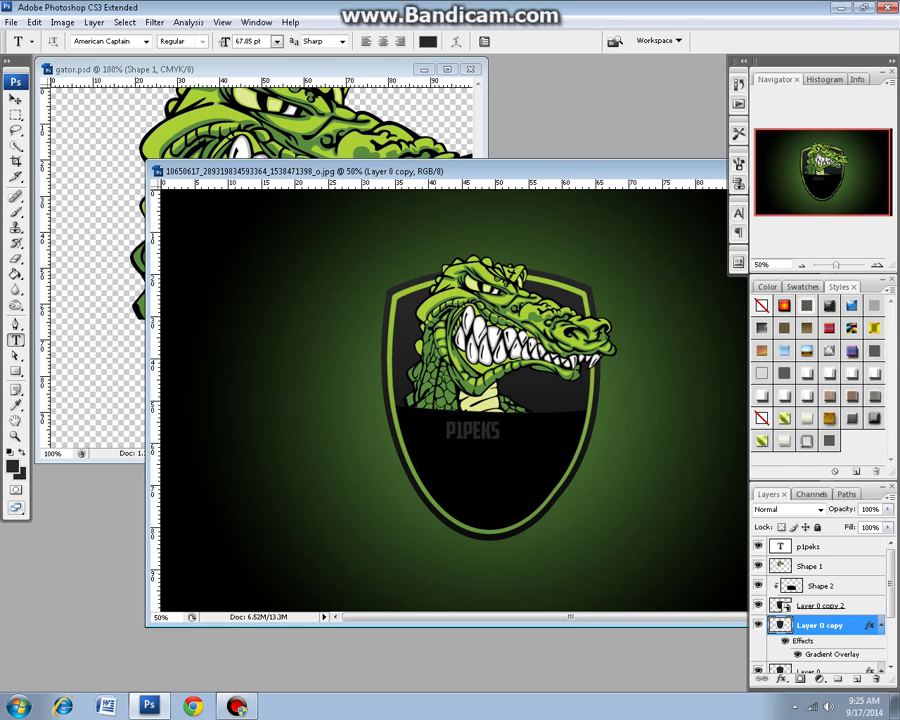
pyautogui.click(810, 546)
pyautogui.rightClick(810, 546)
pyautogui.click(780, 516)
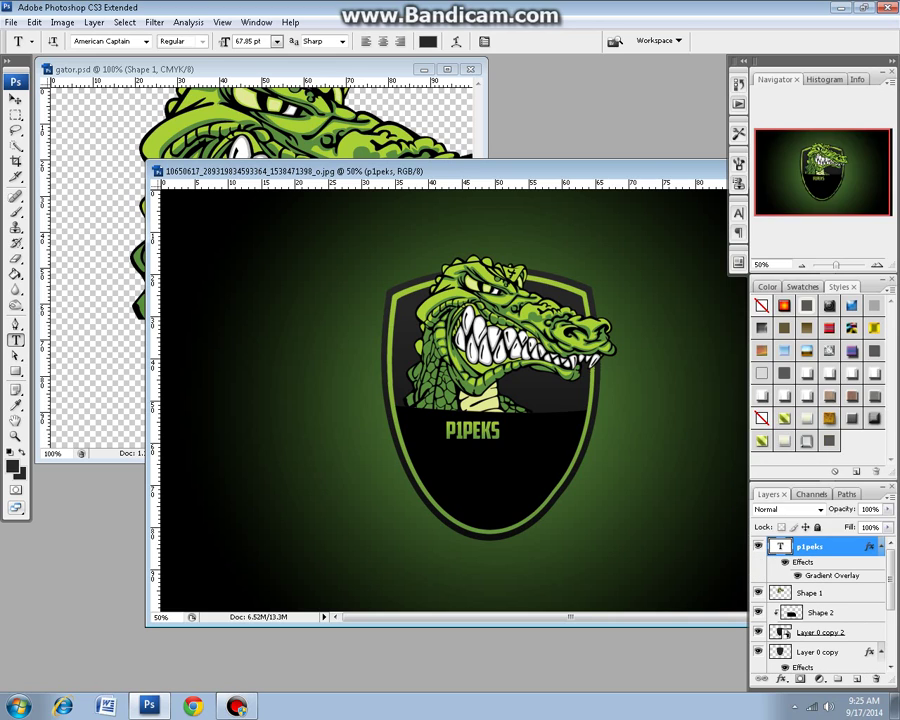
pyautogui.rightClick(810, 546)
pyautogui.press('Escape')
# Replace the P1PEKS text's Inner Glow with an Inner Shadow effect
pyautogui.doubleClick(830, 546)
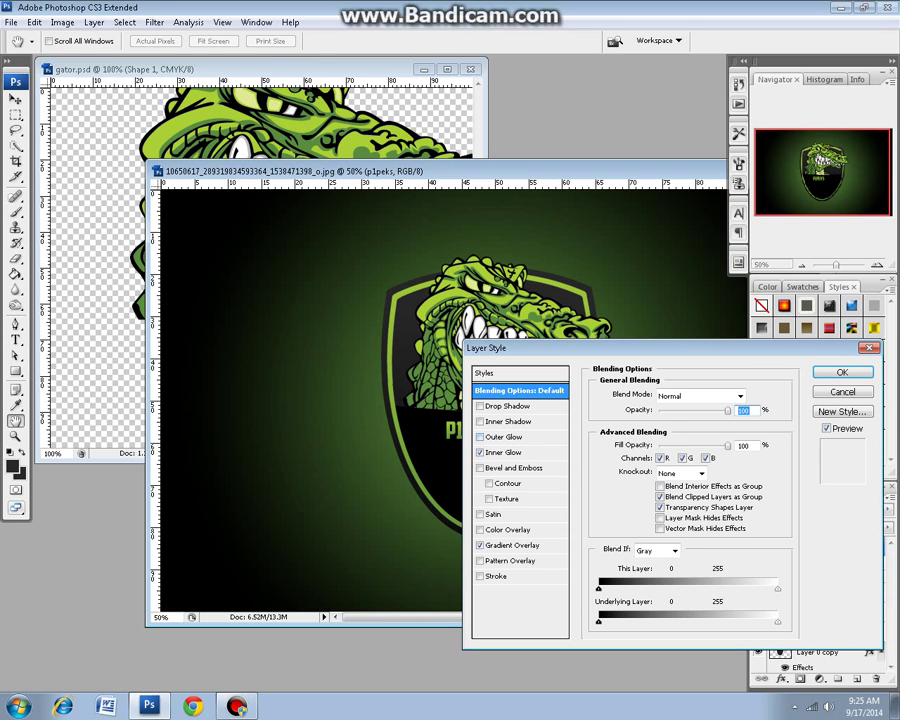
pyautogui.moveTo(540, 348); pyautogui.dragTo(586, 355)
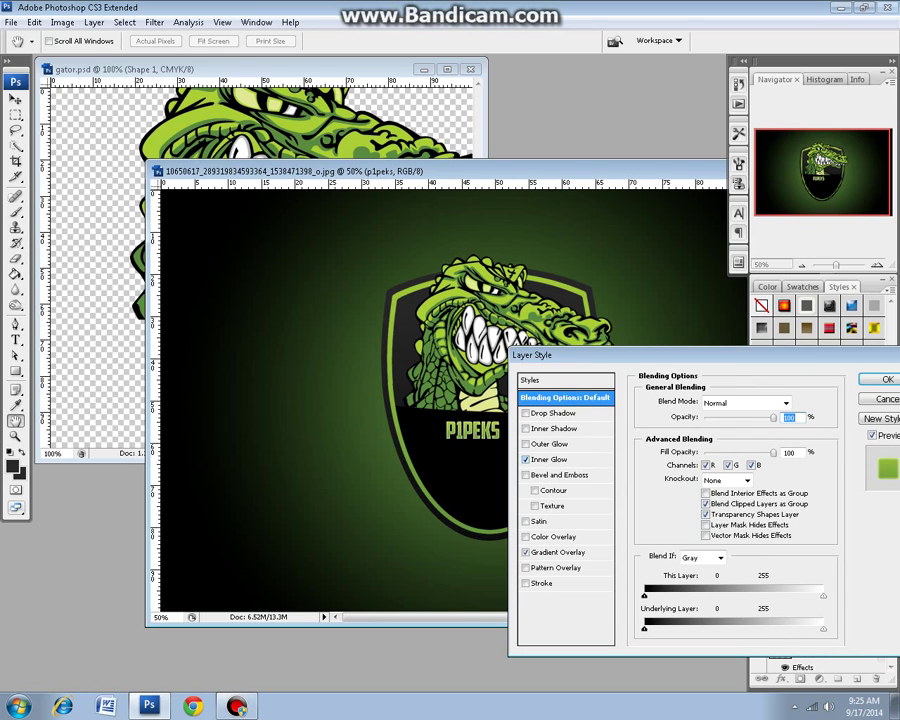
pyautogui.click(526, 459)
pyautogui.click(526, 428)
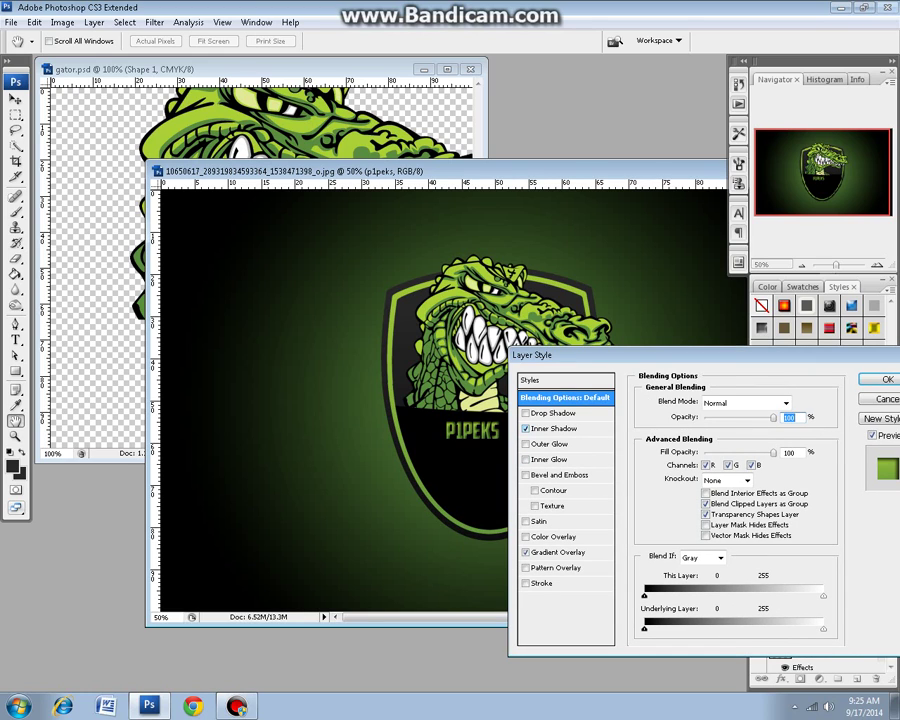
pyautogui.click(556, 428)
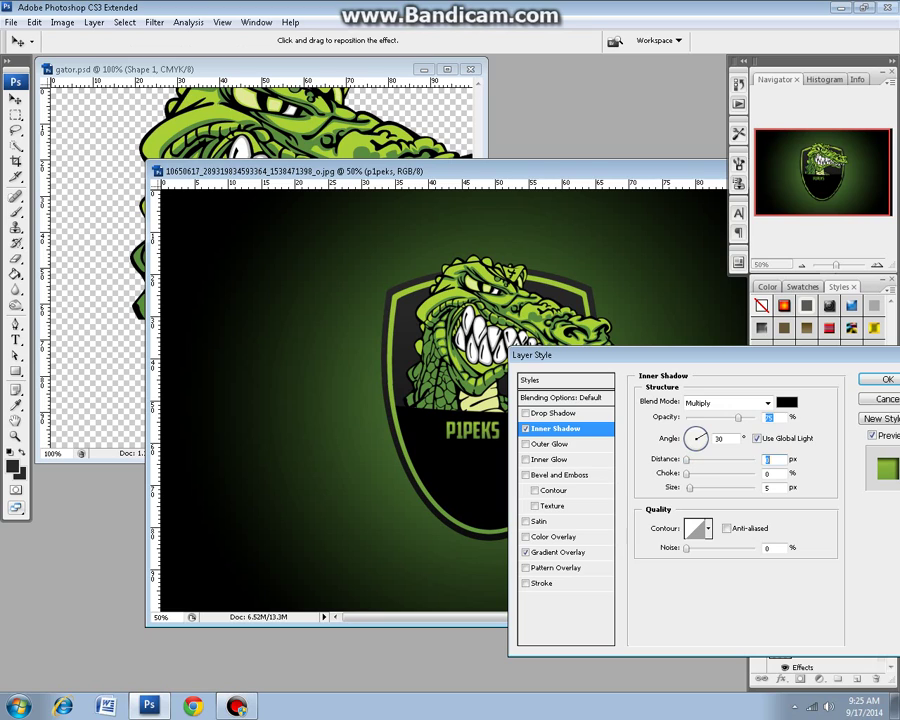
pyautogui.press('Return')
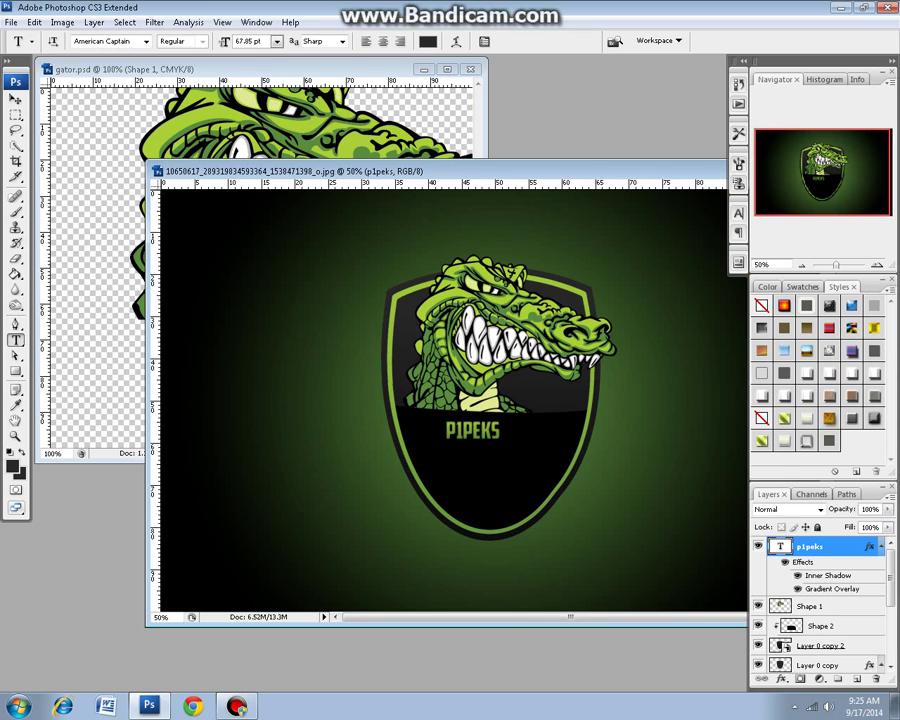
# Scale the P1PEKS text to about 217% by 267% and nudge it up into the band
pyautogui.press('v')
pyautogui.moveTo(500, 440); pyautogui.dragTo(555, 476)
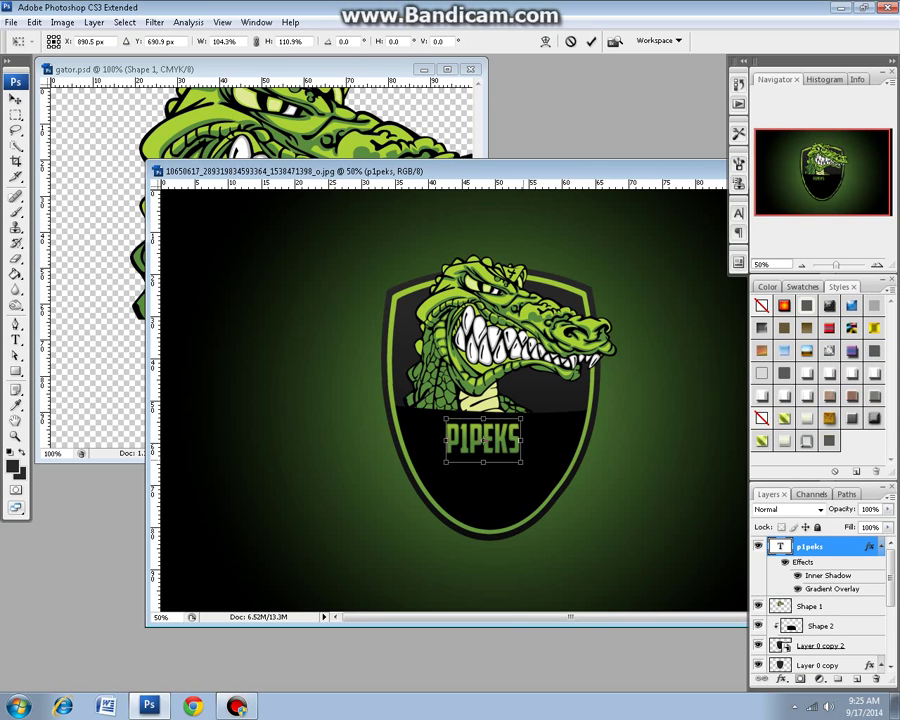
pyautogui.moveTo(446, 418); pyautogui.dragTo(432, 409)
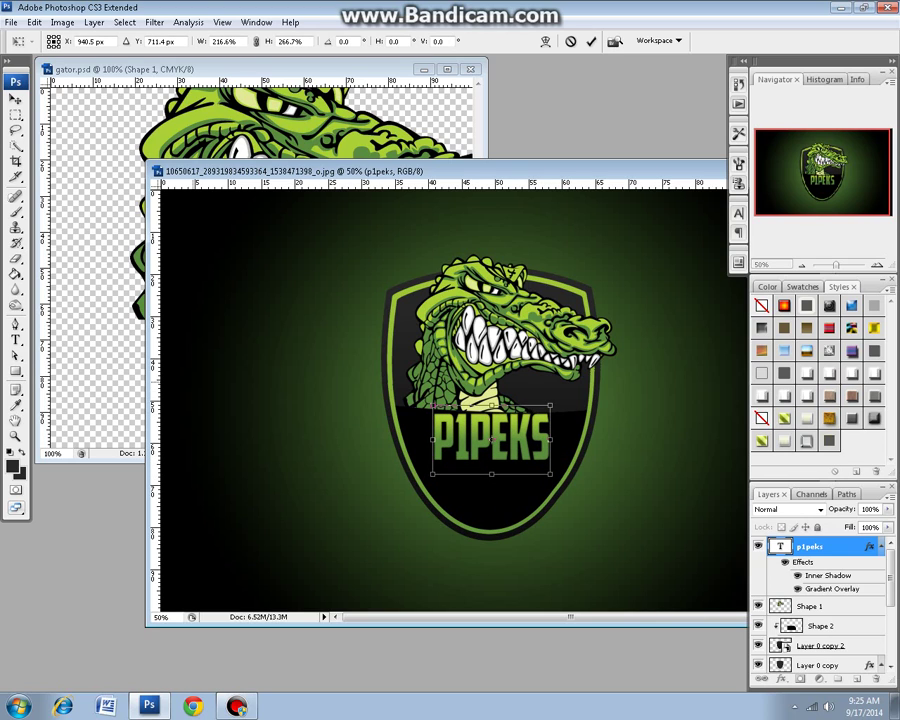
pyautogui.moveTo(491, 441); pyautogui.dragTo(492, 437)
pyautogui.press('a')
pyautogui.click(362, 264)
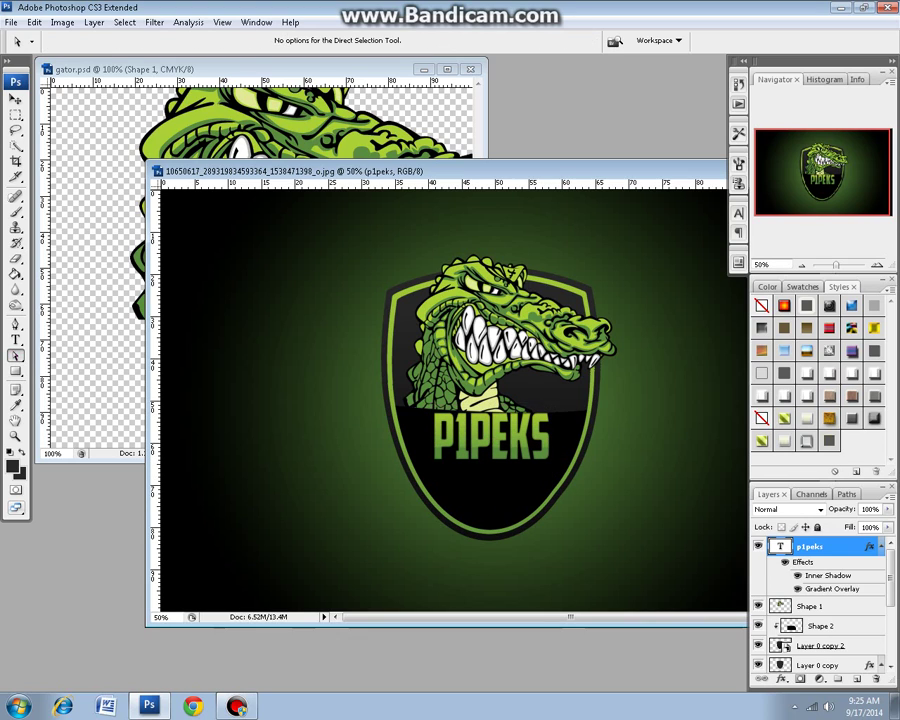
pyautogui.rightClick(805, 547)
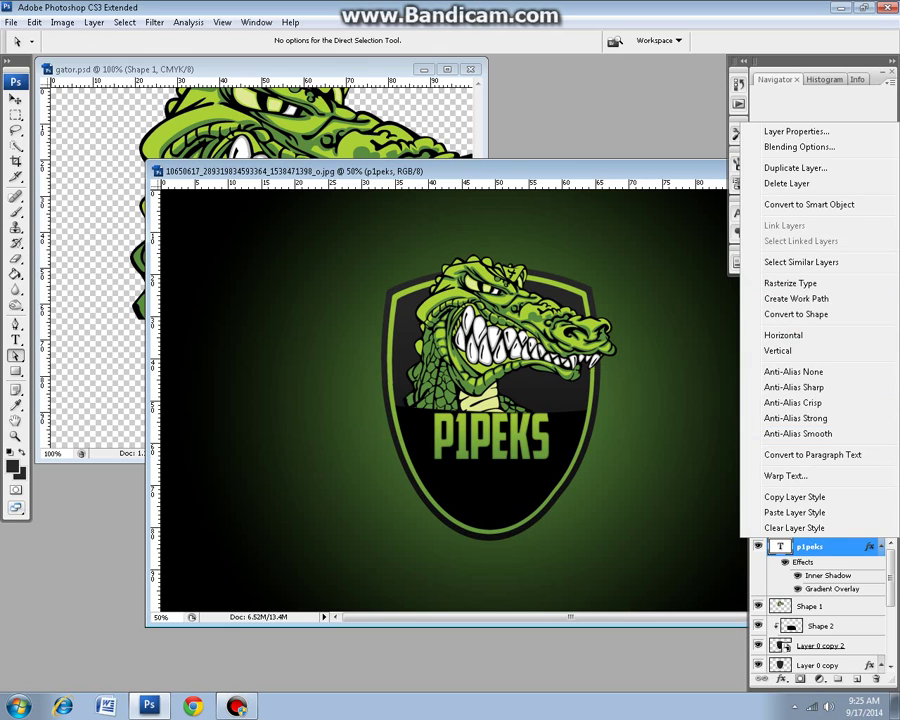
# Rasterize the P1PEKS type and warp its top corners outward to follow the band's curve
pyautogui.click(790, 283)
pyautogui.click(34, 22)
pyautogui.moveTo(56, 270)
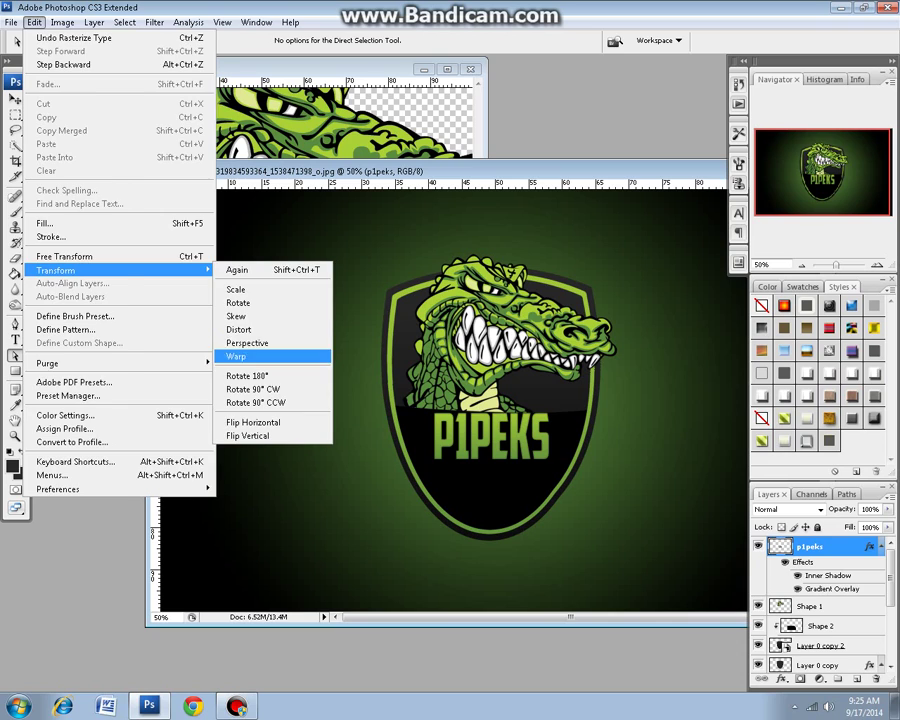
pyautogui.click(250, 356)
pyautogui.moveTo(433, 413); pyautogui.dragTo(409, 412)
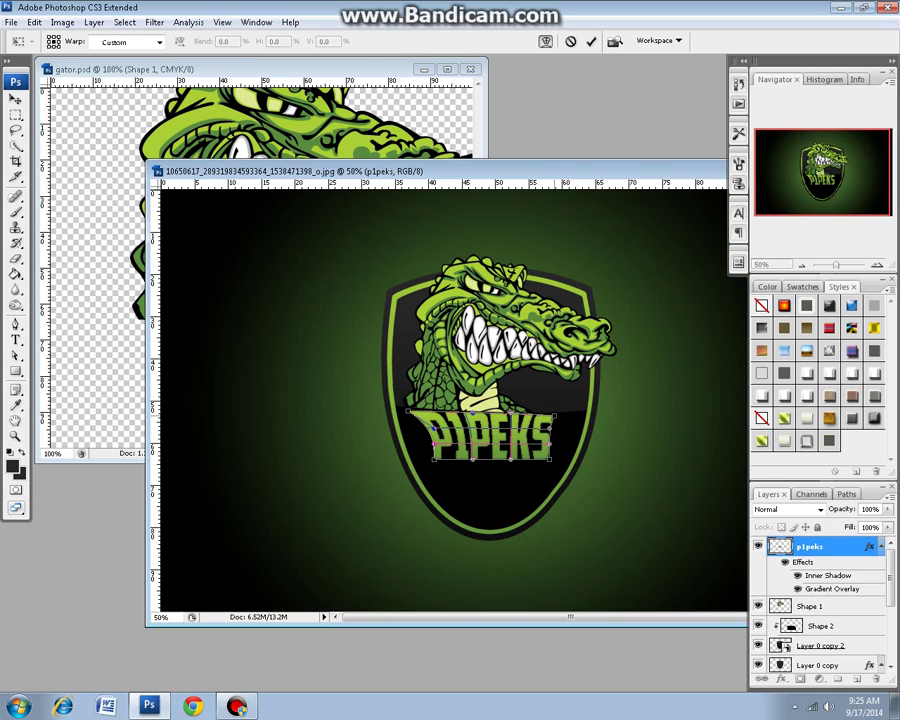
pyautogui.moveTo(549, 413); pyautogui.dragTo(581, 413)
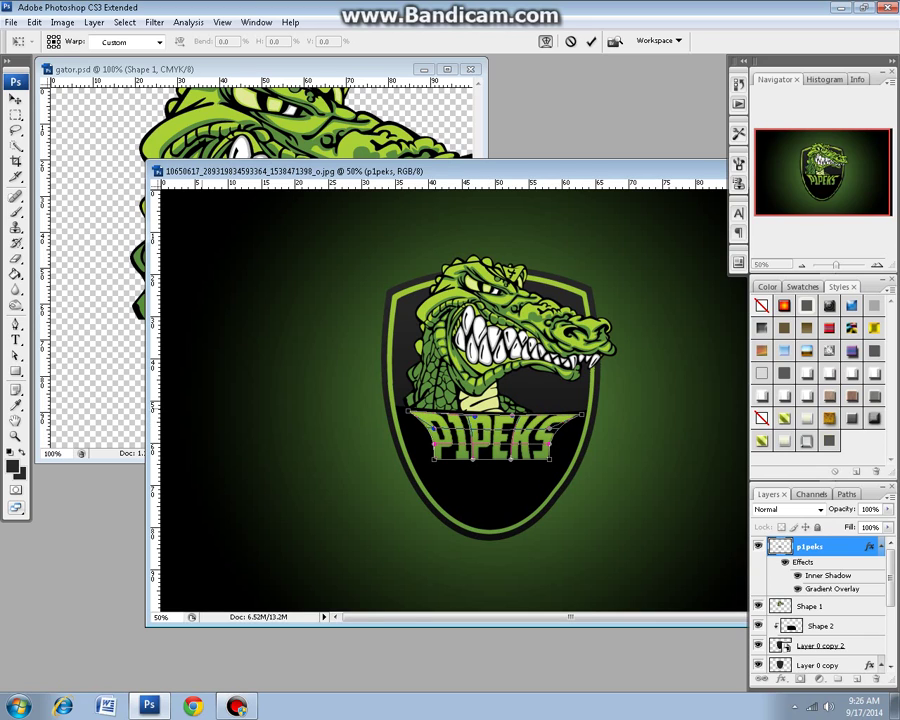
pyautogui.moveTo(466, 440); pyautogui.dragTo(462, 440)
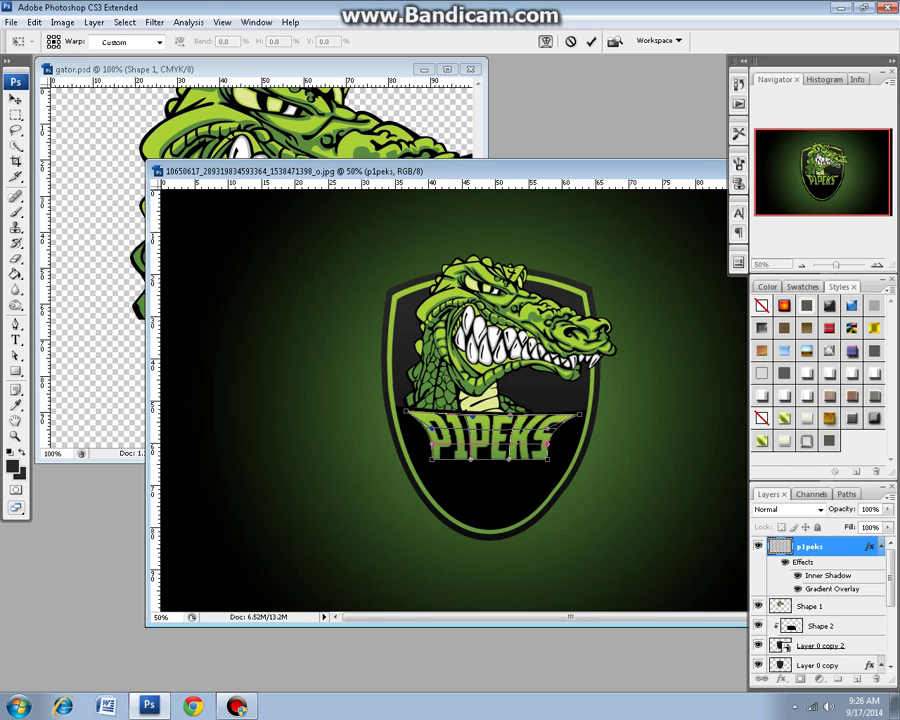
pyautogui.press('a')
pyautogui.press('Return')
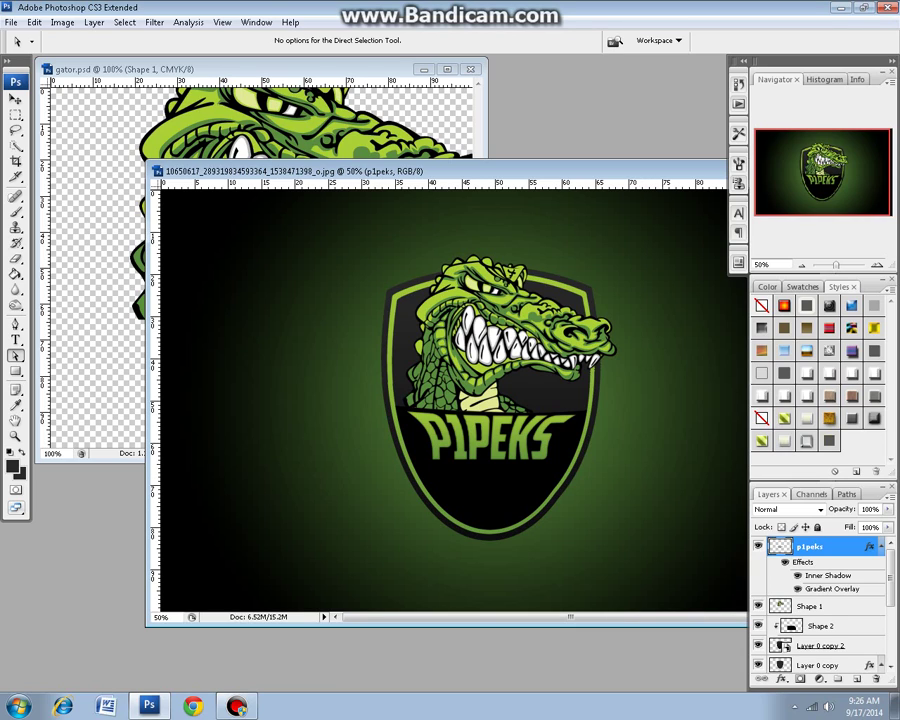
pyautogui.click(794, 706)
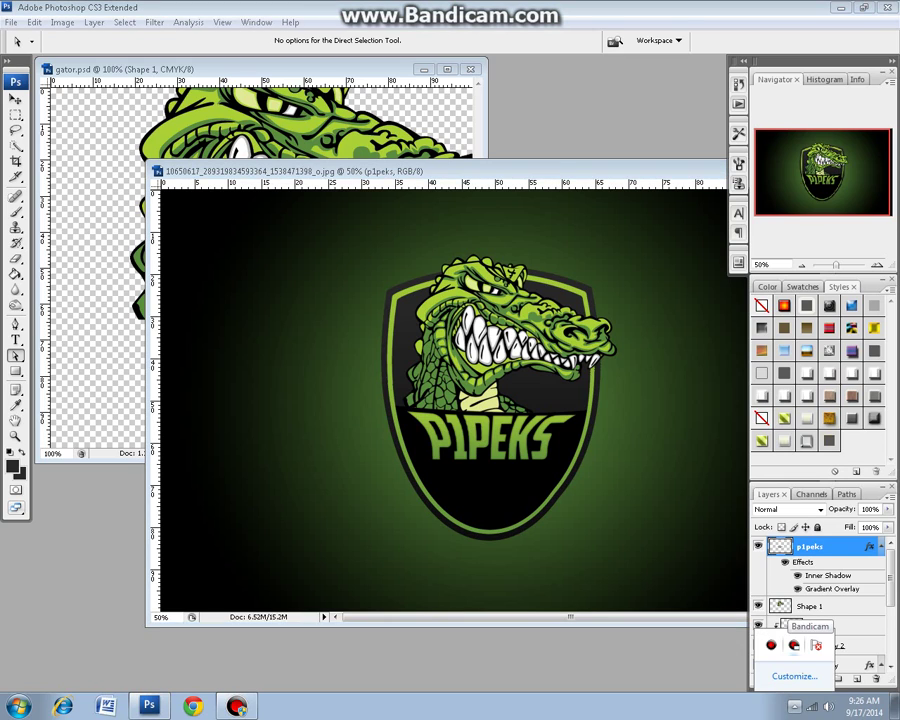